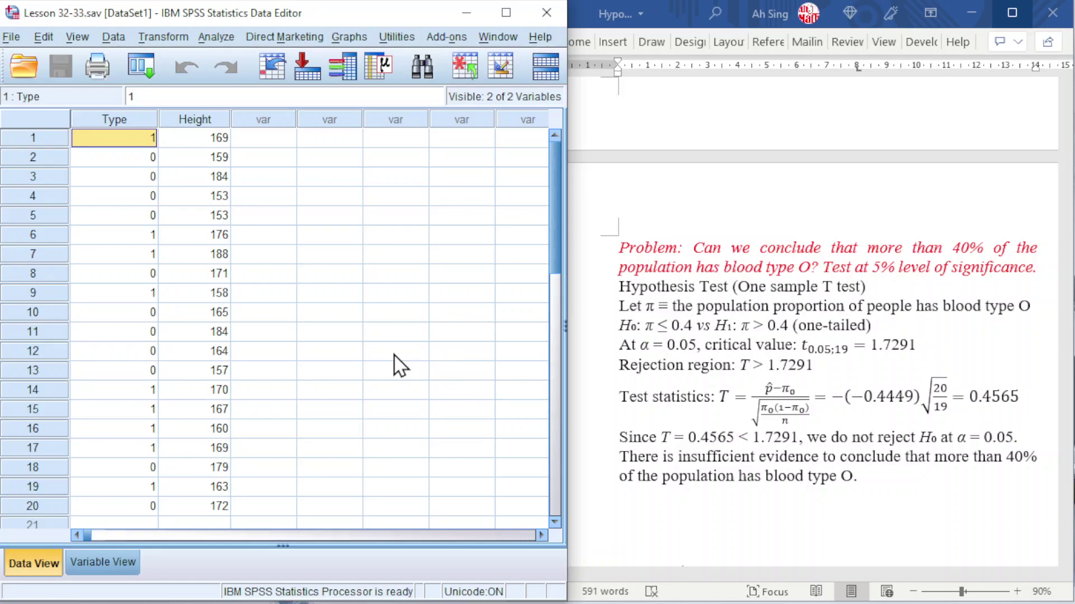
Step: In Variable View, display the Type value labels: 0 = Others, 1 = Type O
{"action": "left_click", "coordinate": [93, 557]}
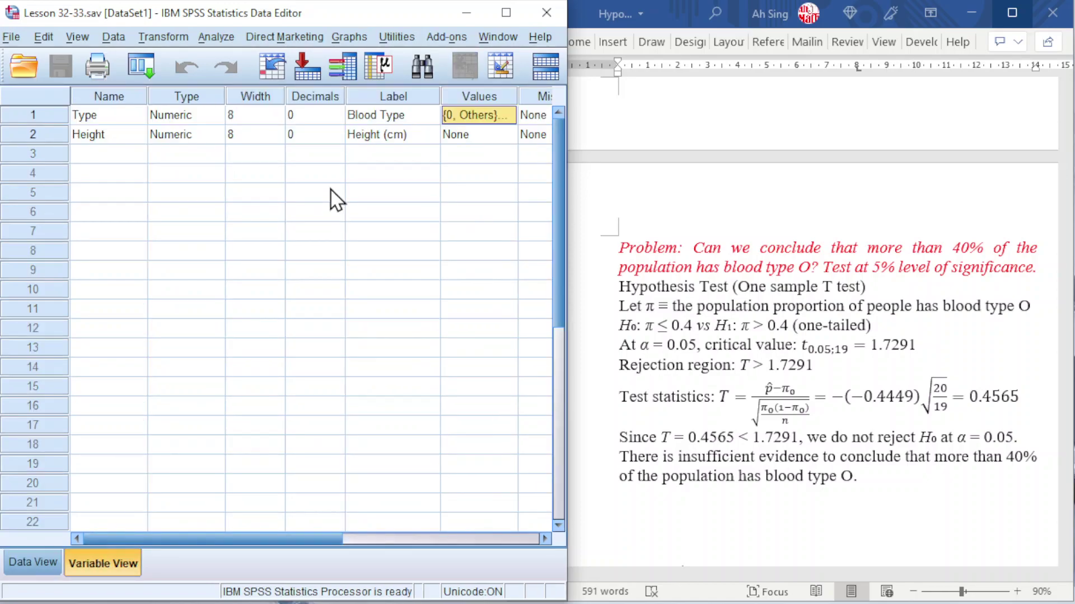
{"action": "left_click", "coordinate": [508, 115]}
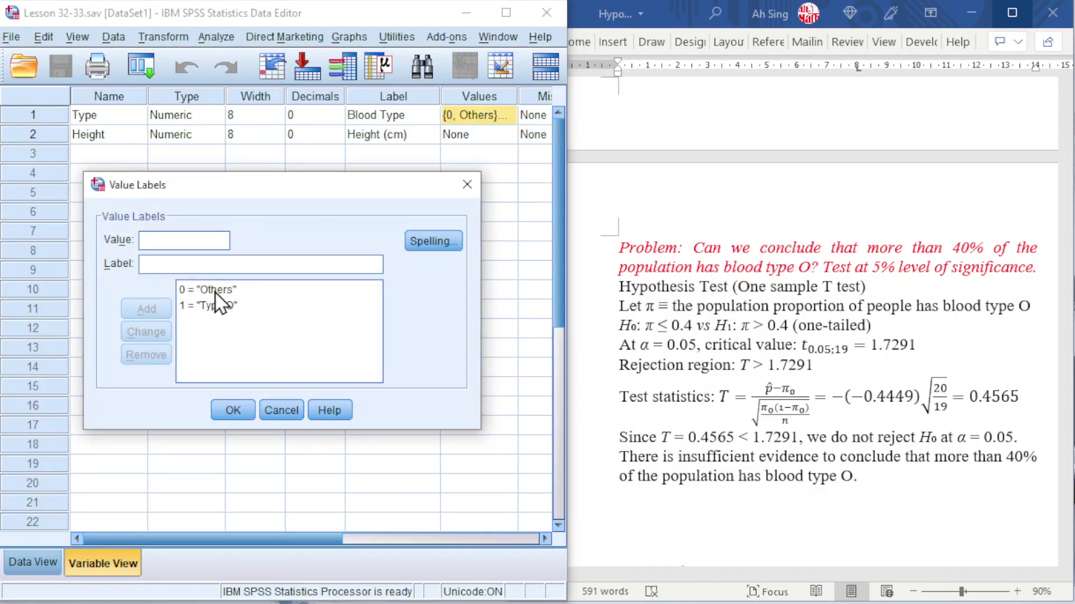
Step: Run Frequencies on Blood Type, giving 11 Others (55%) and 9 Type O (45%) of 20
{"action": "left_click", "coordinate": [275, 407]}
{"action": "left_click", "coordinate": [39, 566]}
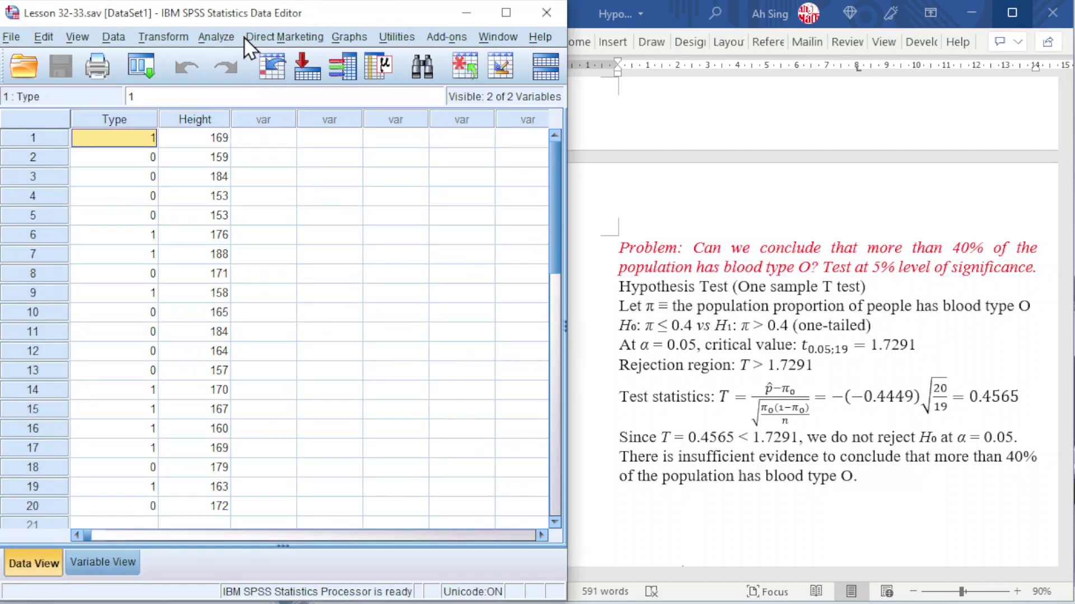
{"action": "left_click", "coordinate": [216, 36]}
{"action": "mouse_move", "coordinate": [238, 80]}
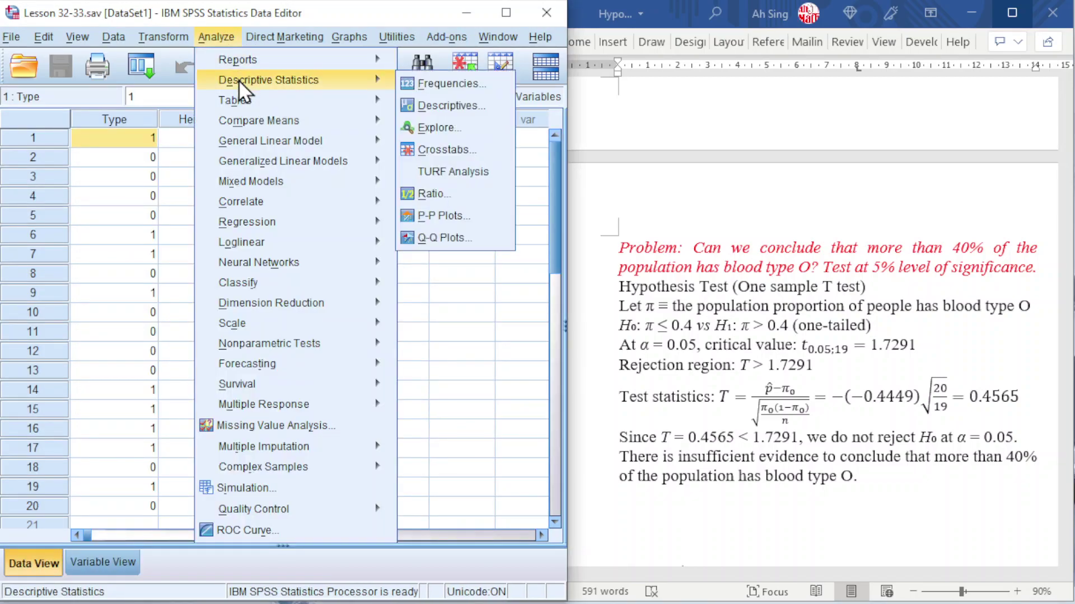
{"action": "left_click", "coordinate": [421, 84]}
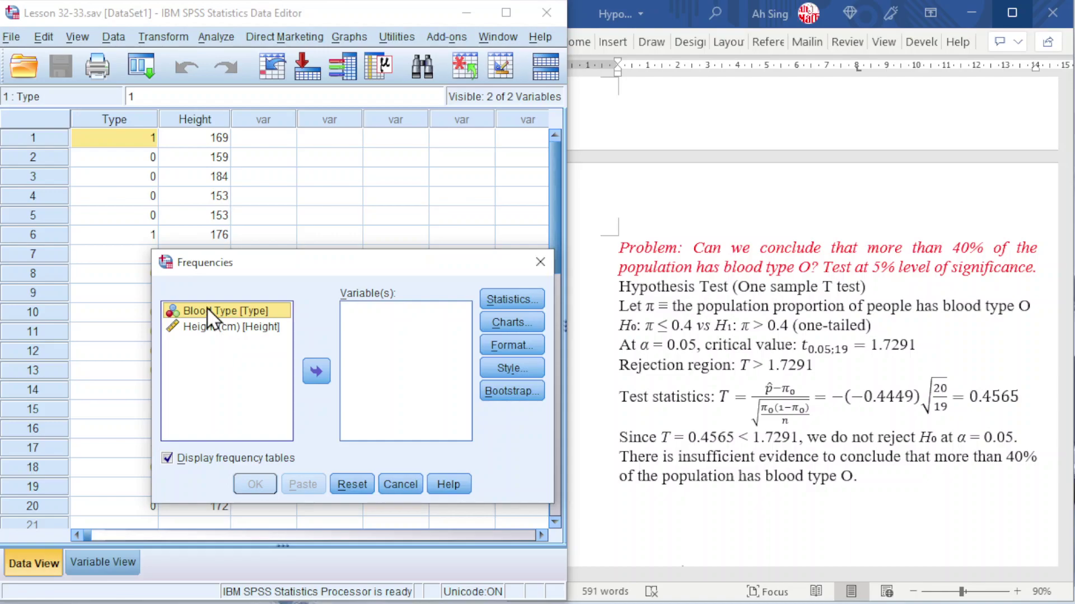
{"action": "left_click", "coordinate": [315, 371]}
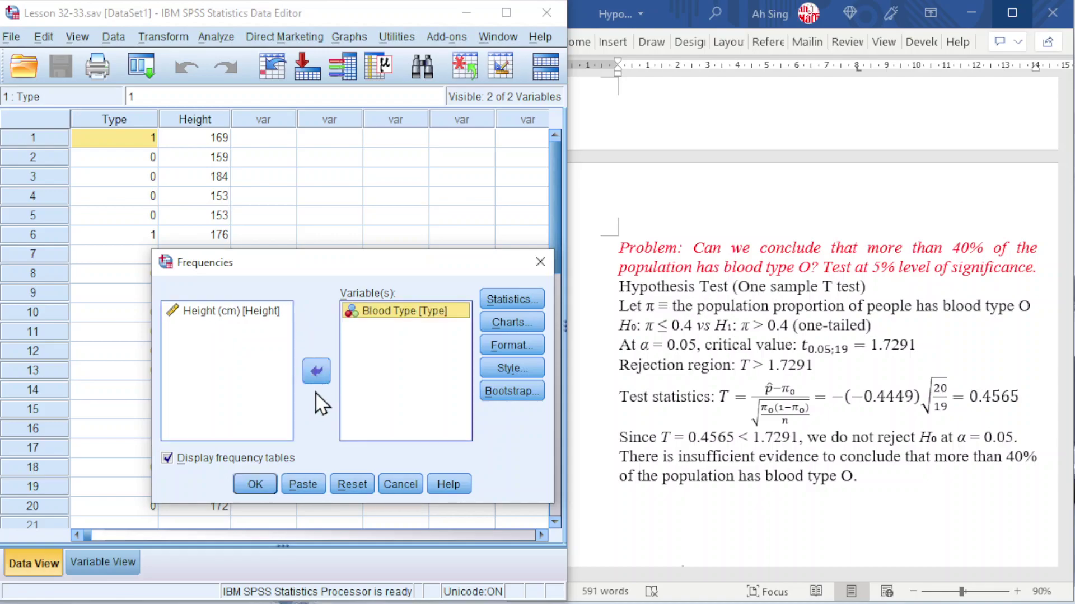
{"action": "left_click", "coordinate": [253, 486]}
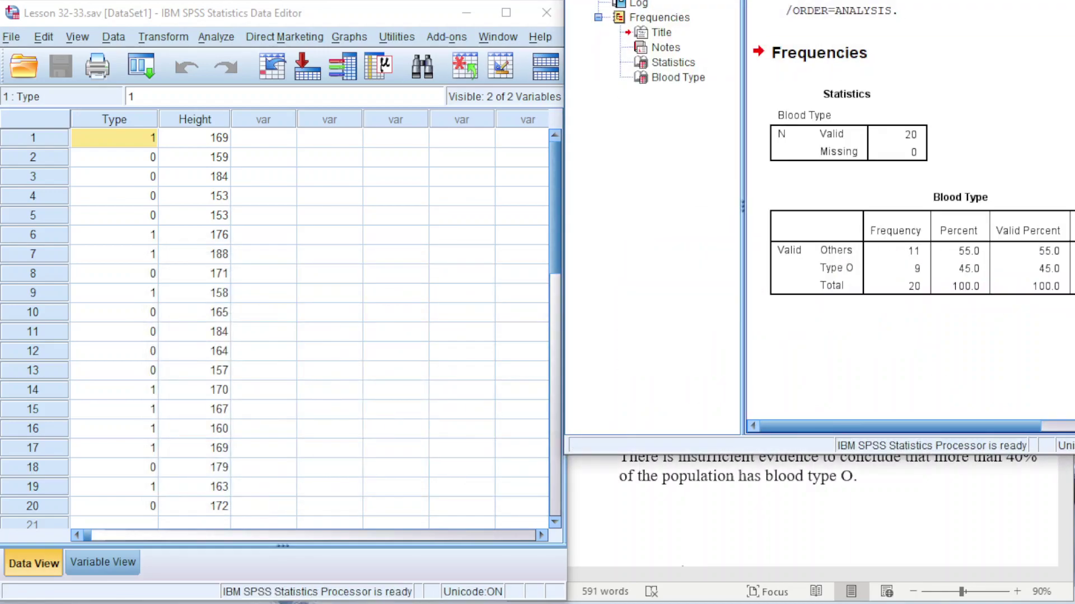
{"action": "left_click_drag", "start_coordinate": [908, 3], "coordinate": [364, 19]}
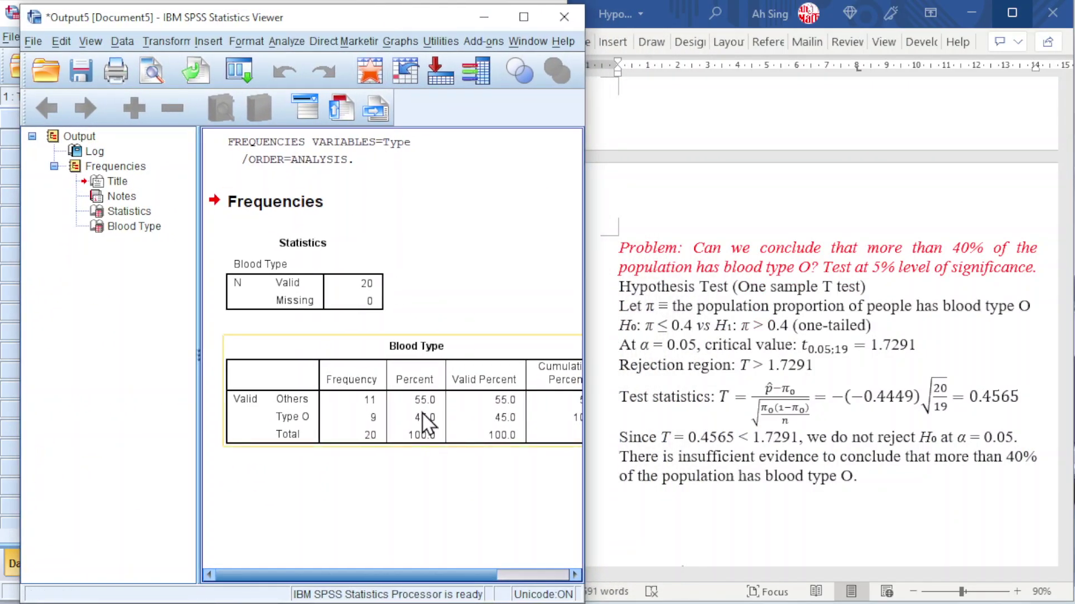
Step: Create a new empty dataset with File > New > Data
{"action": "left_click", "coordinate": [341, 390]}
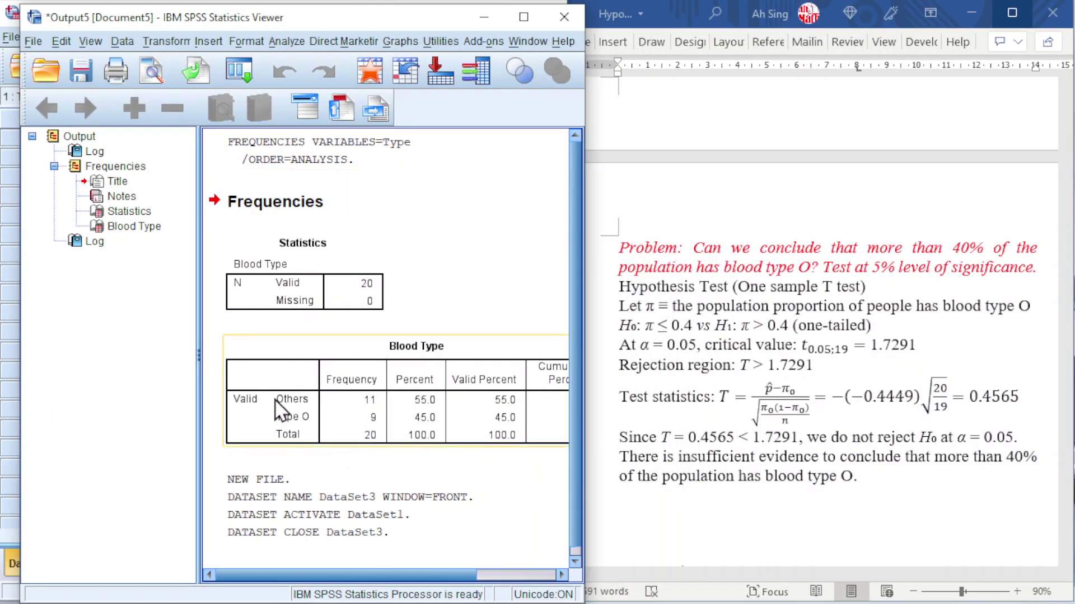
{"action": "left_click", "coordinate": [32, 40]}
{"action": "mouse_move", "coordinate": [37, 64]}
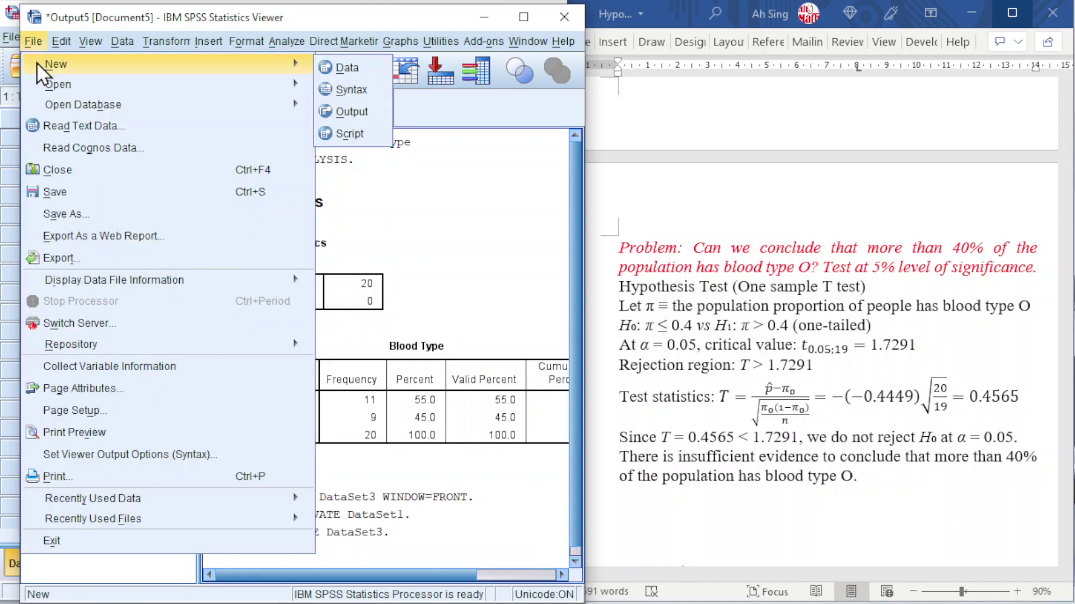
{"action": "left_click", "coordinate": [335, 63]}
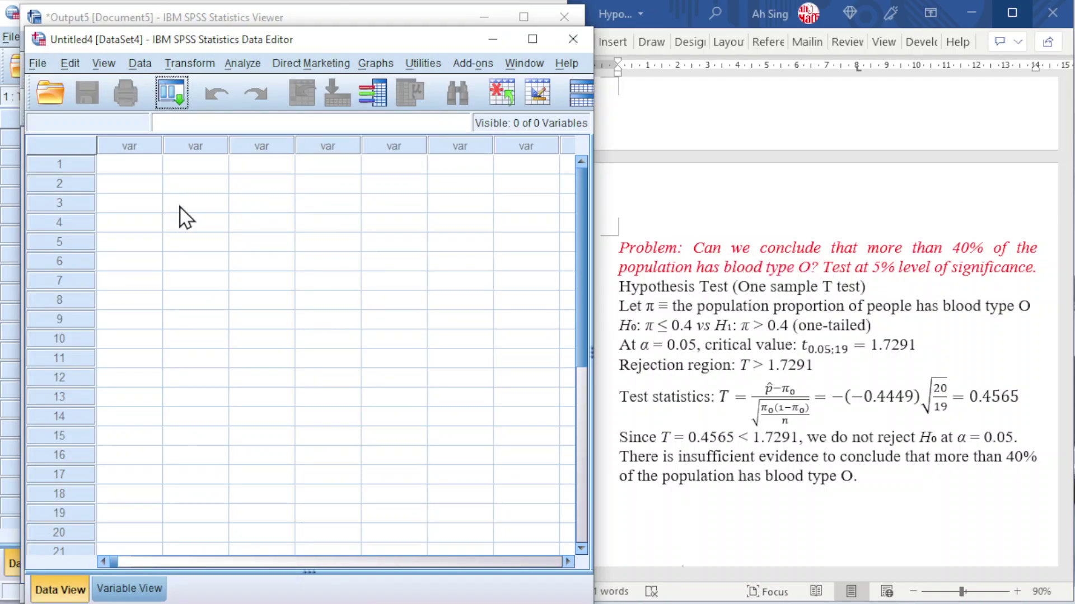
Step: Enter codes 1 and 0 in the first column and counts 9 and 11 in the second
{"action": "left_click", "coordinate": [149, 169]}
{"action": "type", "text": "1"}
{"action": "key", "text": "Return"}
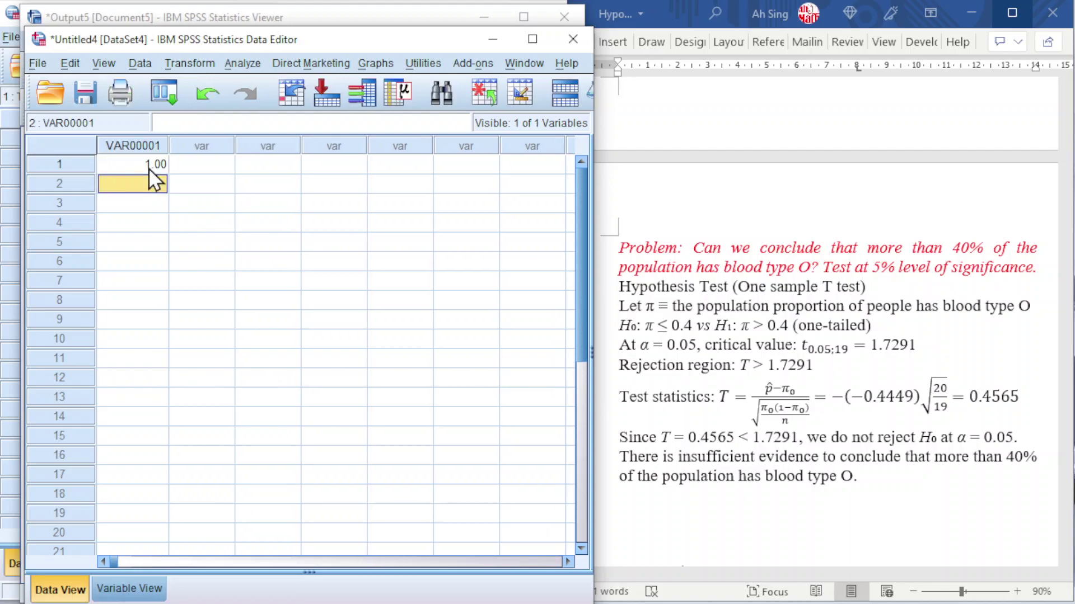
{"action": "type", "text": "0"}
{"action": "key", "text": "Return"}
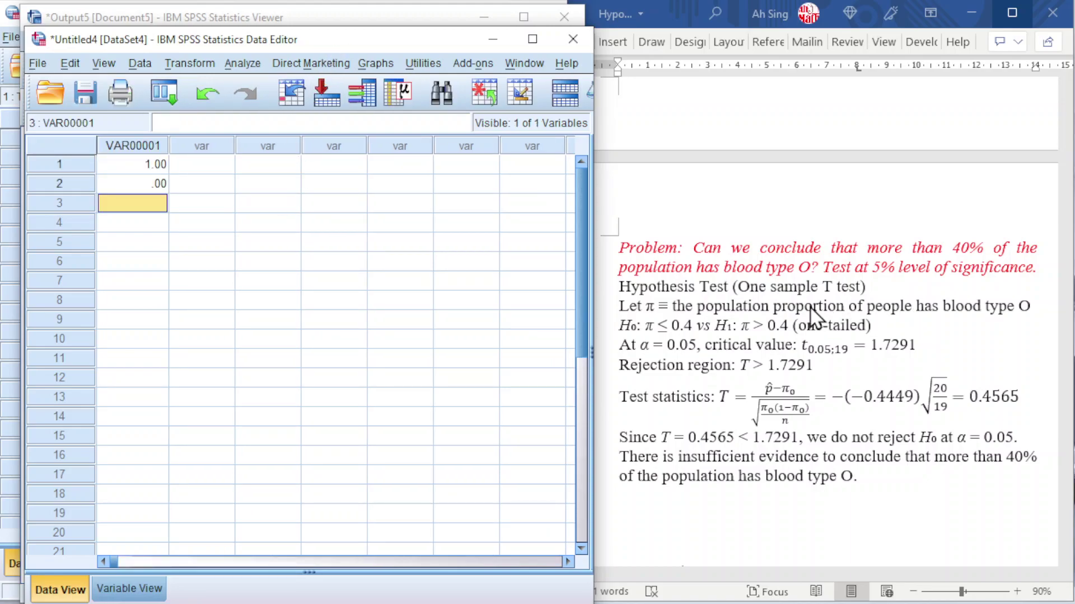
{"action": "left_click_drag", "start_coordinate": [417, 41], "coordinate": [854, 29]}
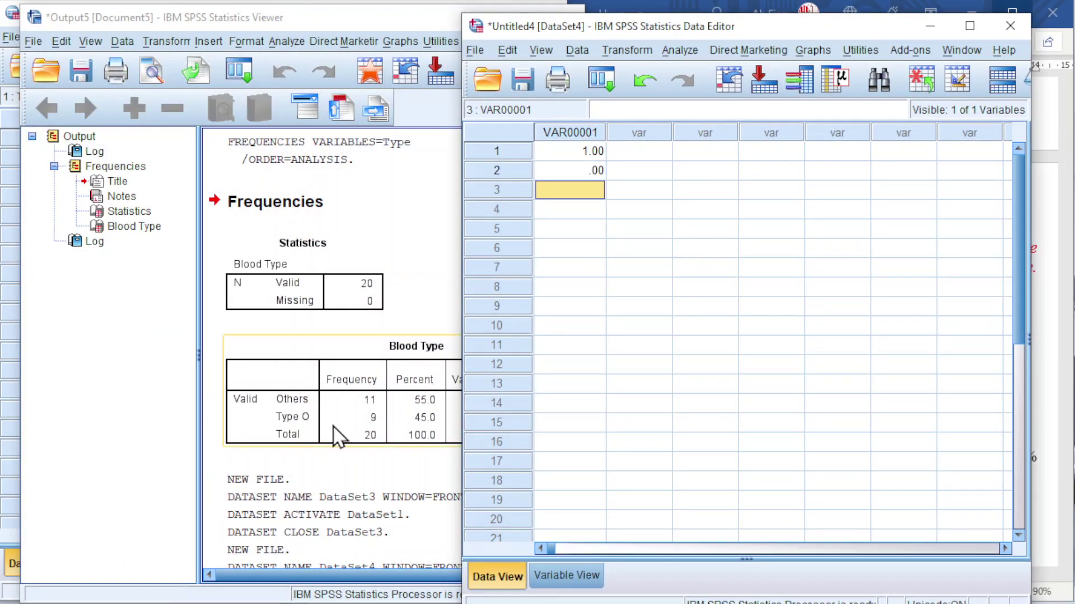
{"action": "left_click", "coordinate": [653, 152]}
{"action": "type", "text": "0"}
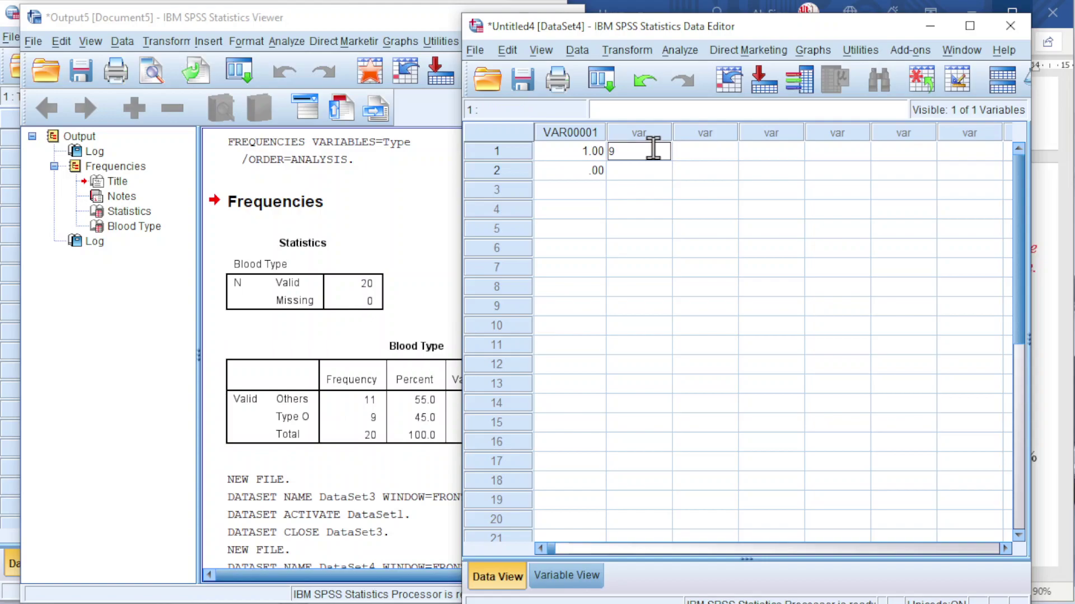
{"action": "key", "text": "Return"}
{"action": "type", "text": "11"}
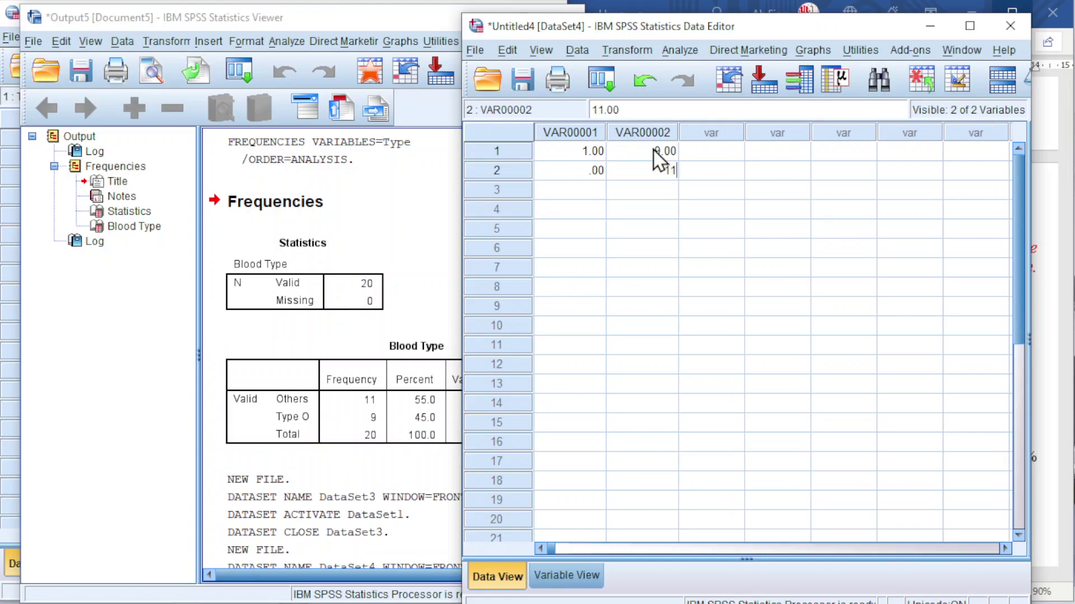
{"action": "key", "text": "Return"}
Step: Rename the two variables to Type and Sample in Variable View
{"action": "left_click", "coordinate": [562, 577]}
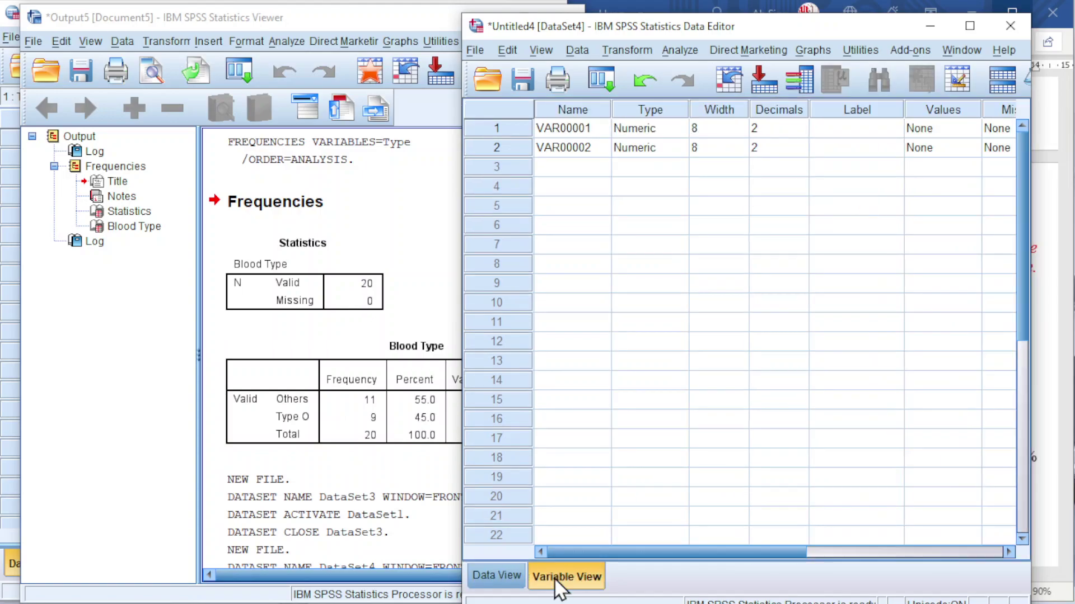
{"action": "left_click", "coordinate": [570, 130]}
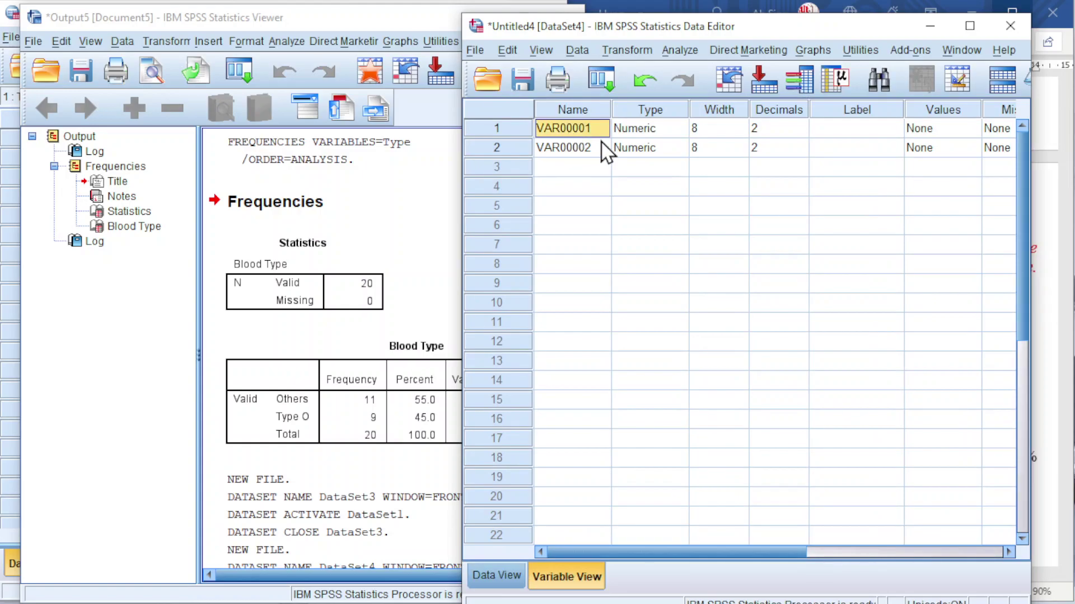
{"action": "type", "text": "Type"}
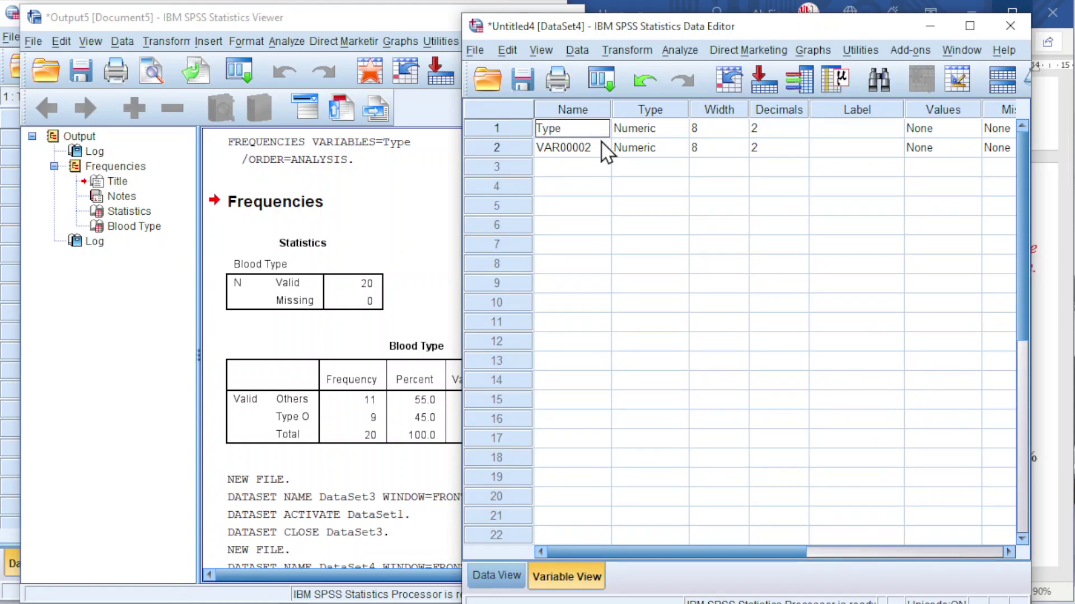
{"action": "key", "text": "Return"}
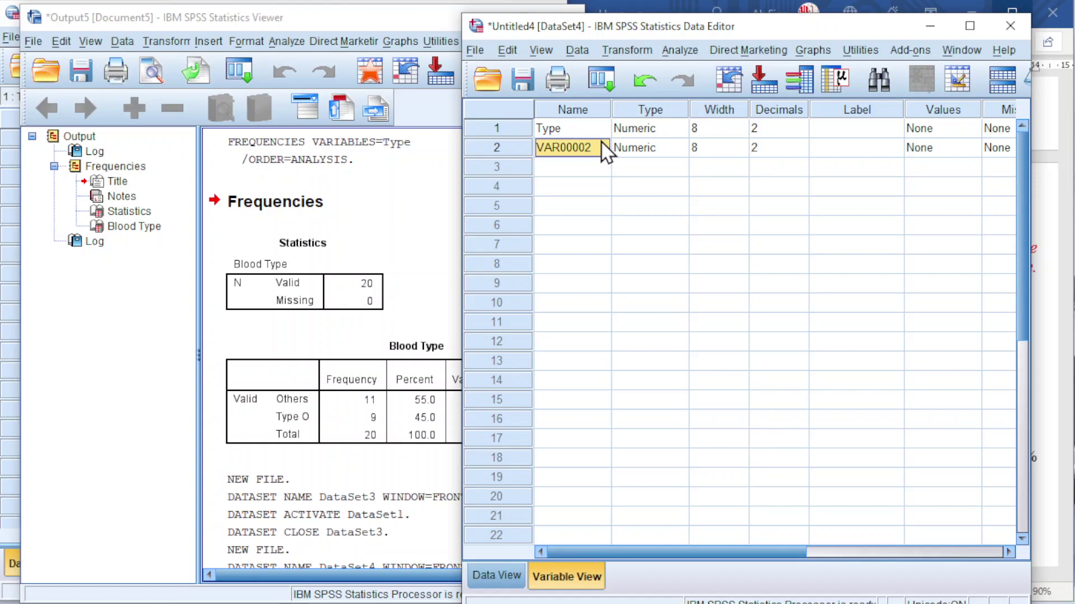
{"action": "type", "text": "Sample"}
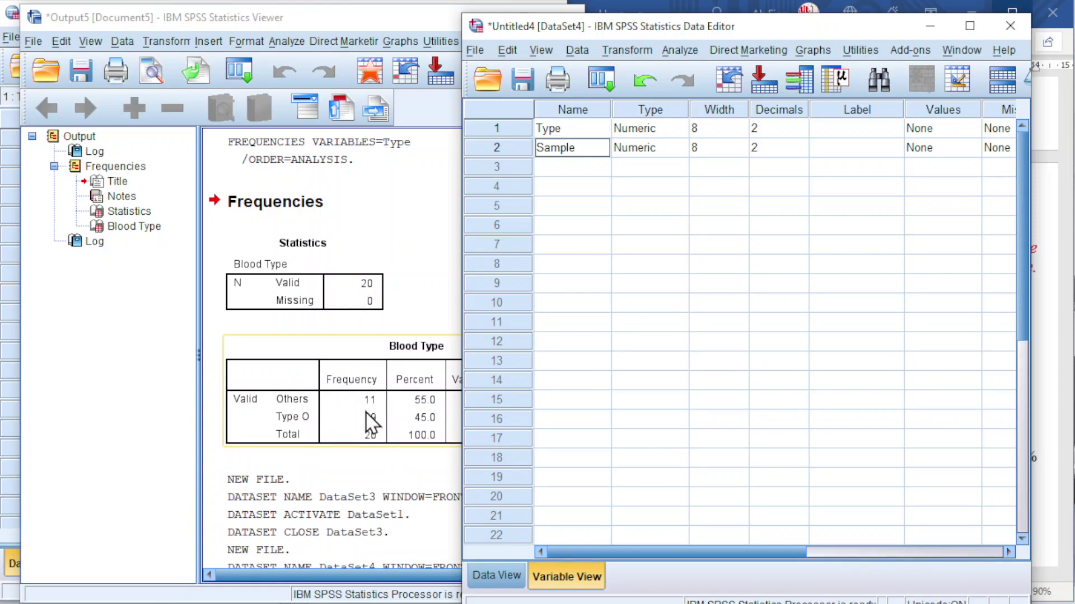
Step: Use Data > Weight Cases to weight cases by the Sample frequency variable
{"action": "left_click_drag", "start_coordinate": [760, 40], "coordinate": [323, 39]}
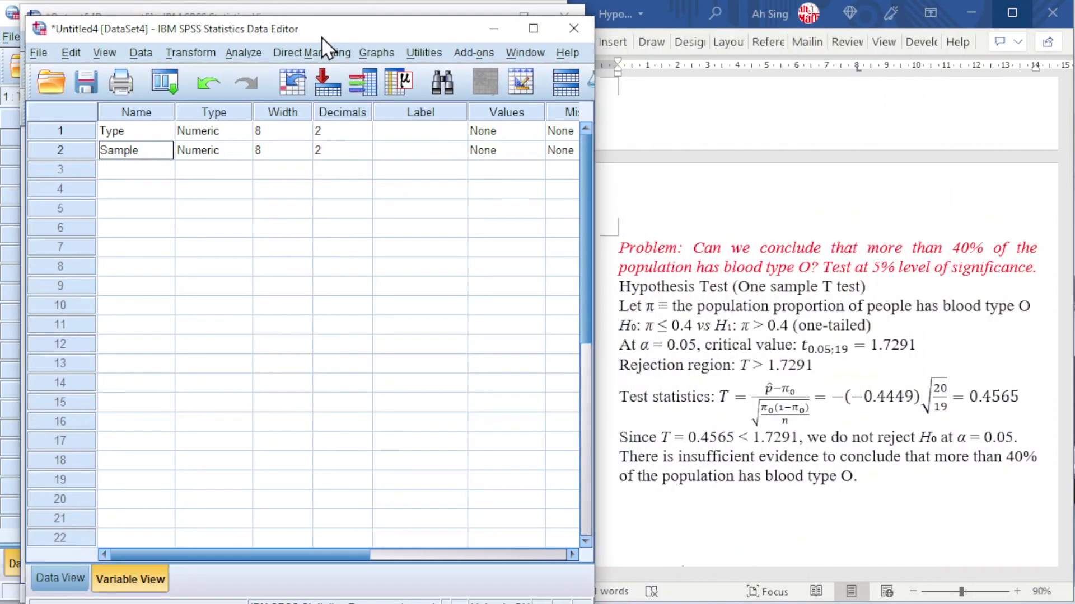
{"action": "left_click", "coordinate": [138, 52]}
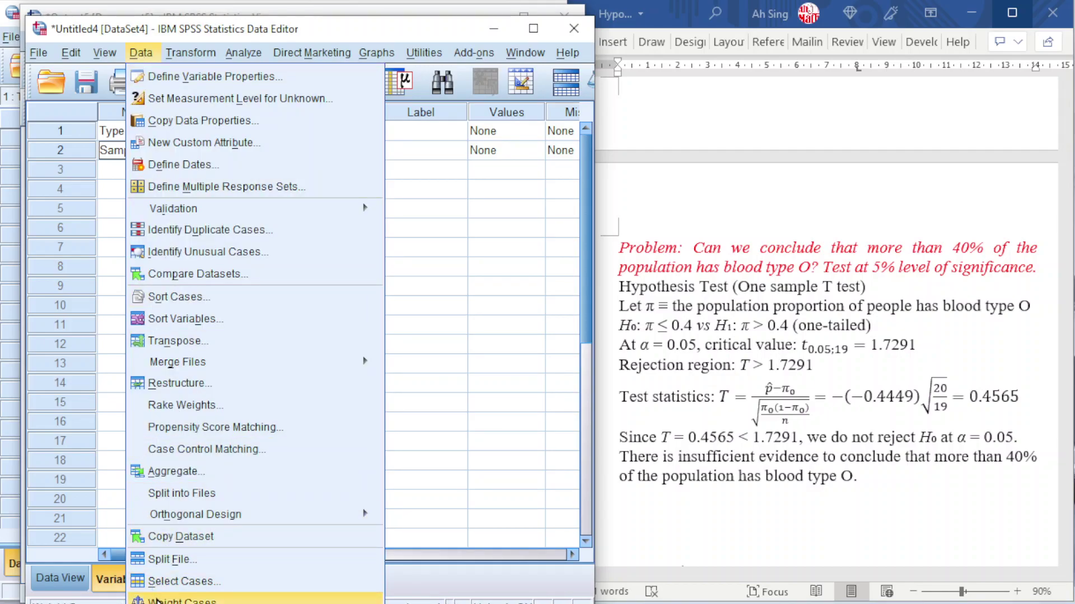
{"action": "left_click", "coordinate": [158, 600]}
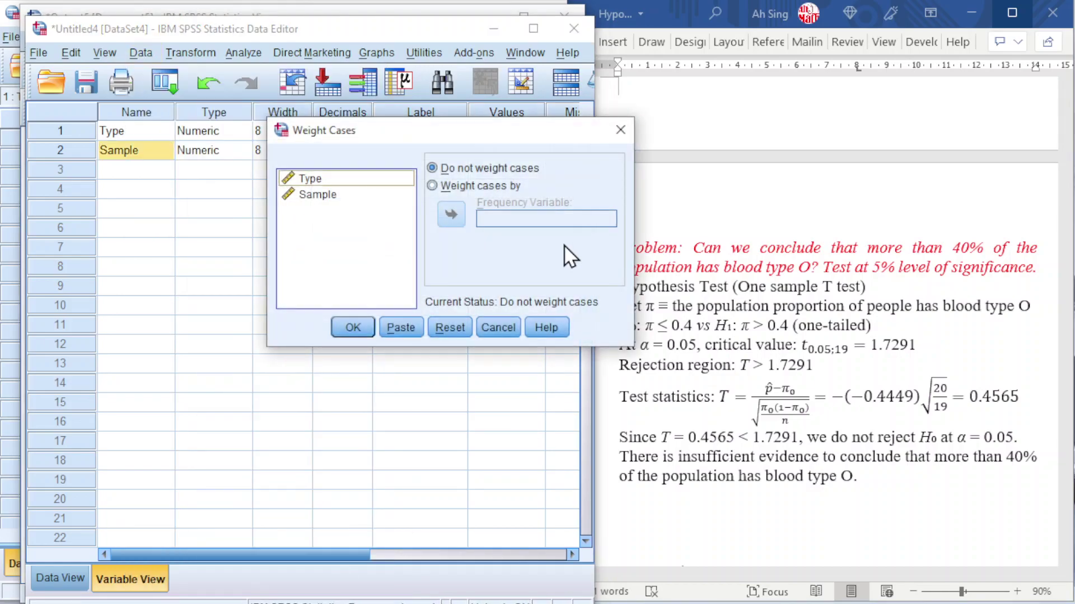
{"action": "left_click", "coordinate": [444, 187]}
{"action": "left_click", "coordinate": [317, 195]}
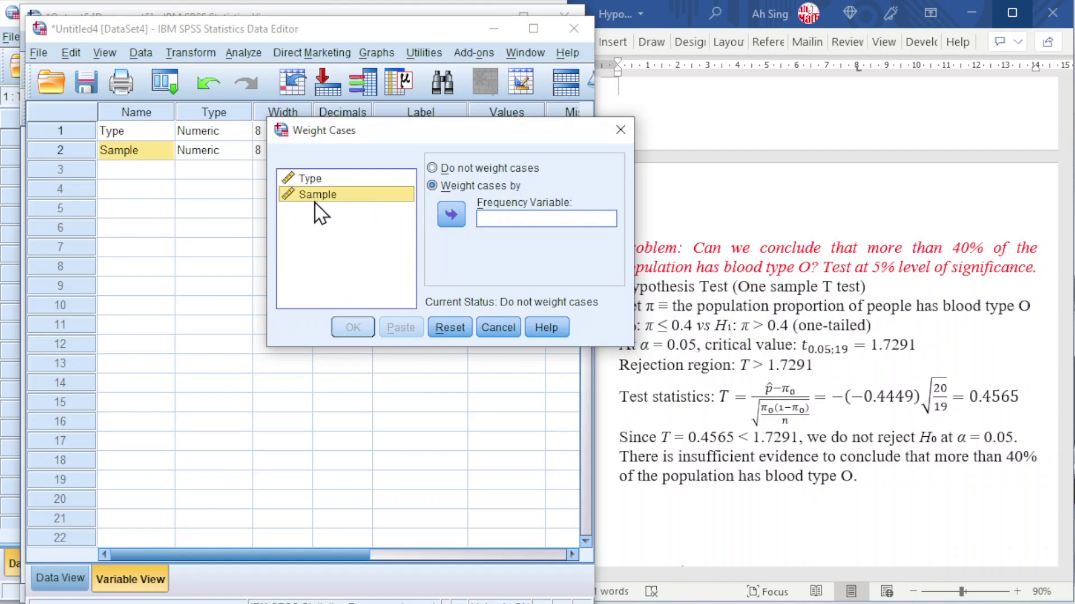
{"action": "left_click", "coordinate": [451, 215]}
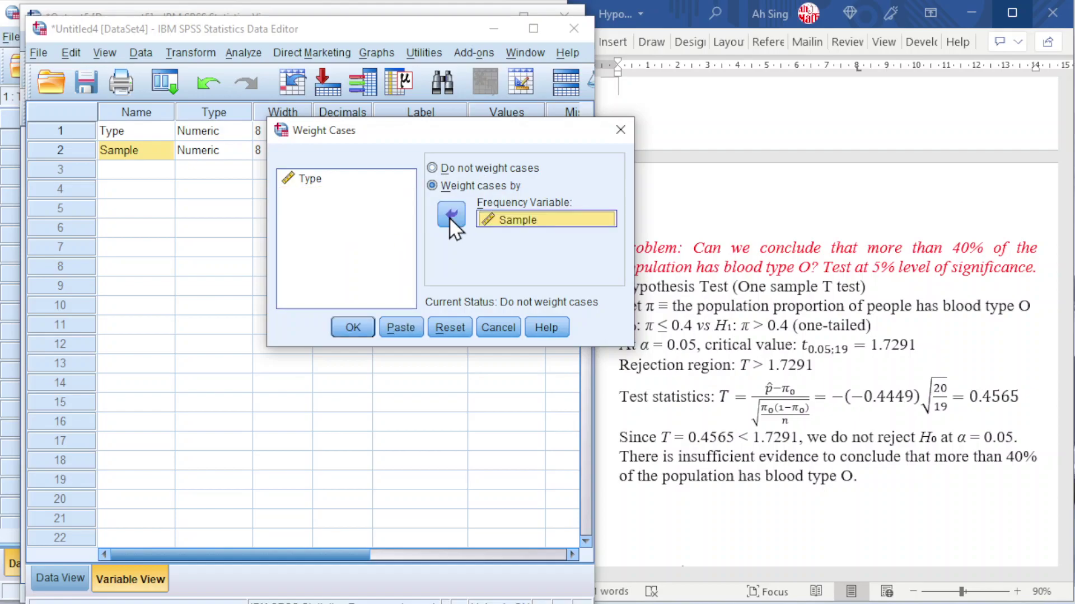
{"action": "left_click", "coordinate": [350, 327]}
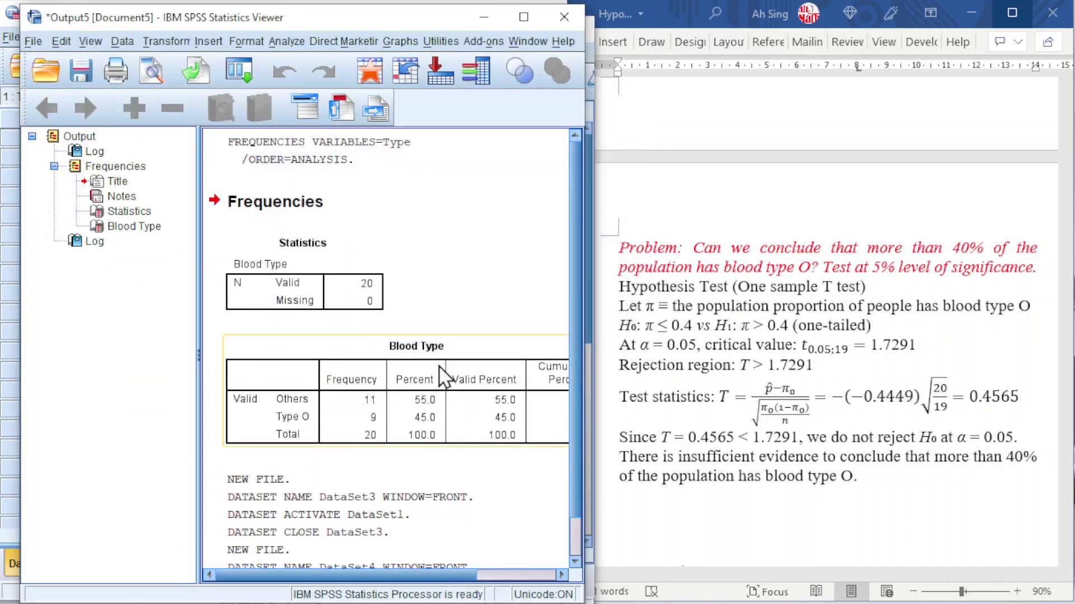
Step: Run a One-Sample T Test on Type with test value 0.4, giving mean .4500 and t = .438
{"action": "left_click", "coordinate": [281, 42]}
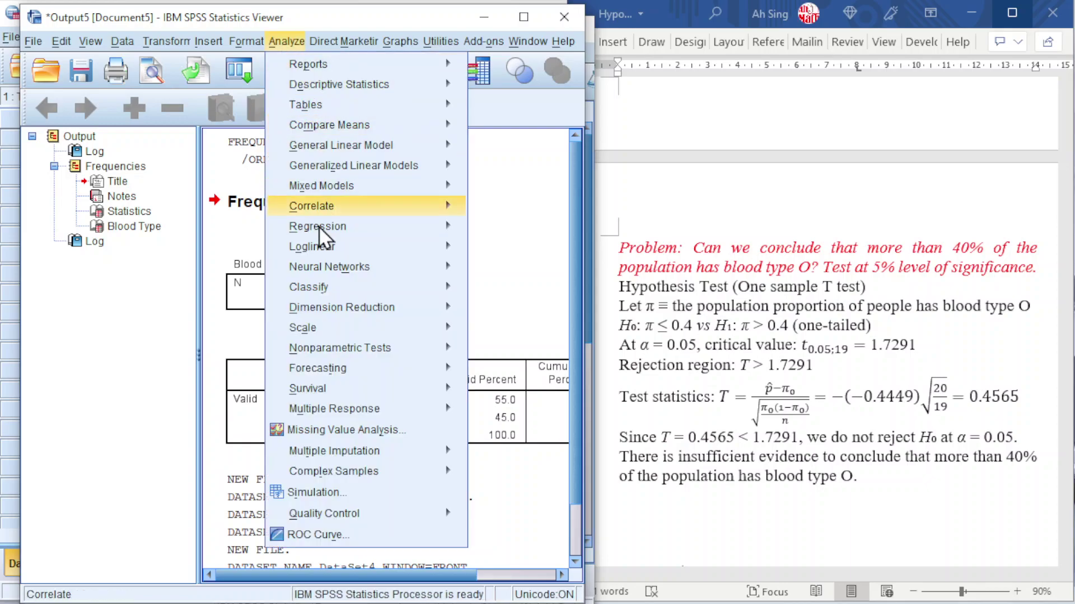
{"action": "mouse_move", "coordinate": [325, 125]}
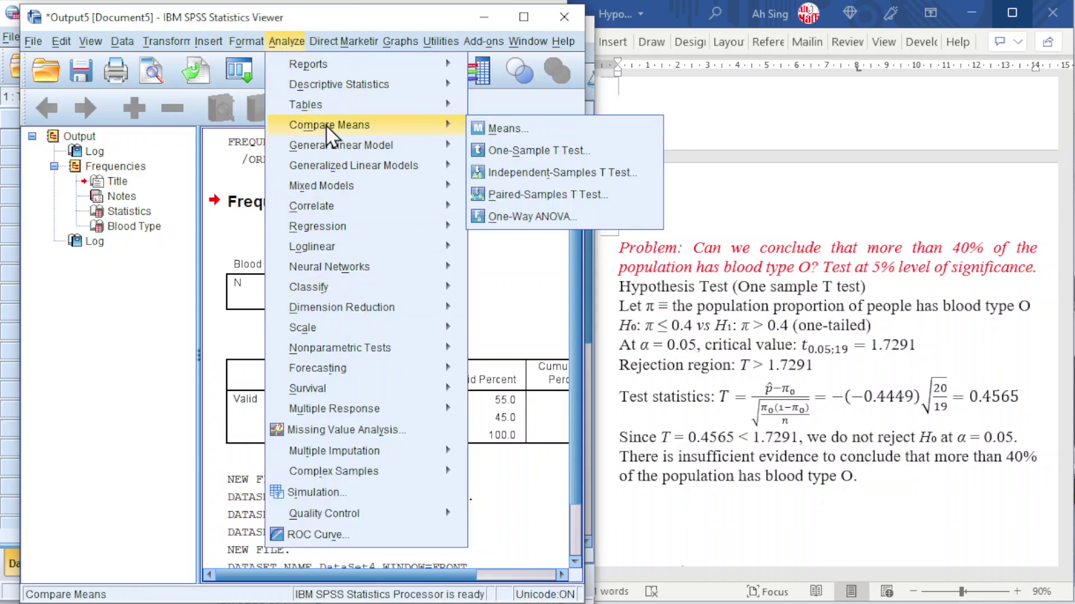
{"action": "left_click", "coordinate": [512, 153]}
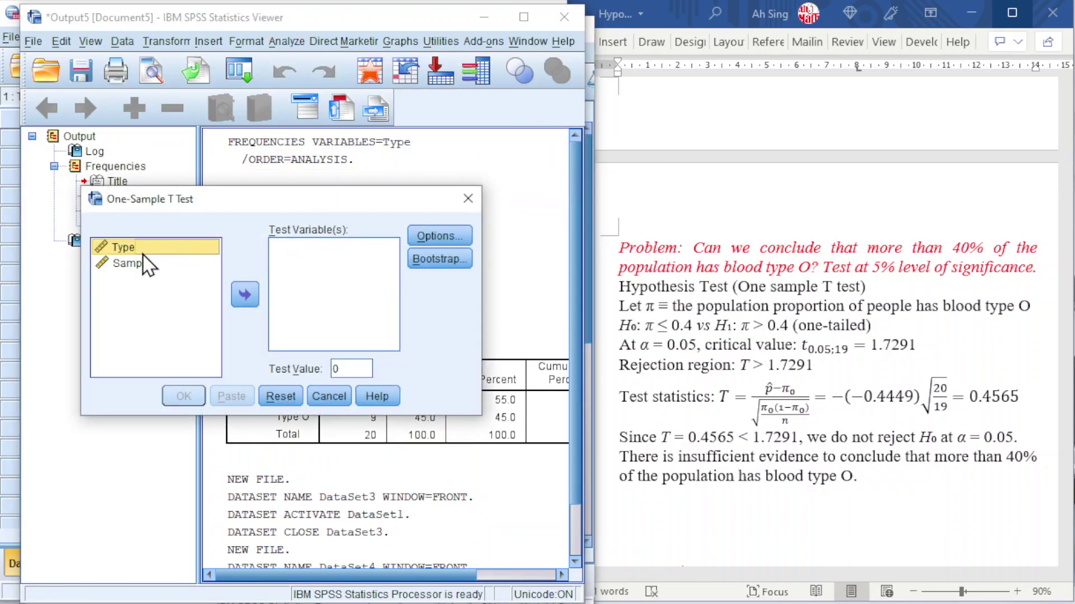
{"action": "left_click", "coordinate": [244, 295]}
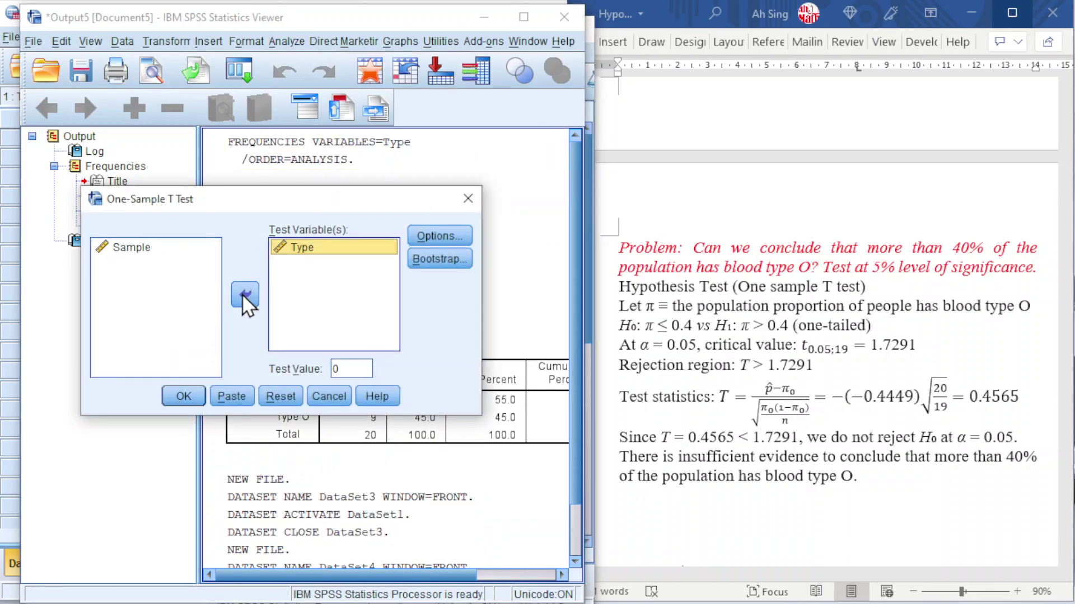
{"action": "double_click", "coordinate": [343, 368]}
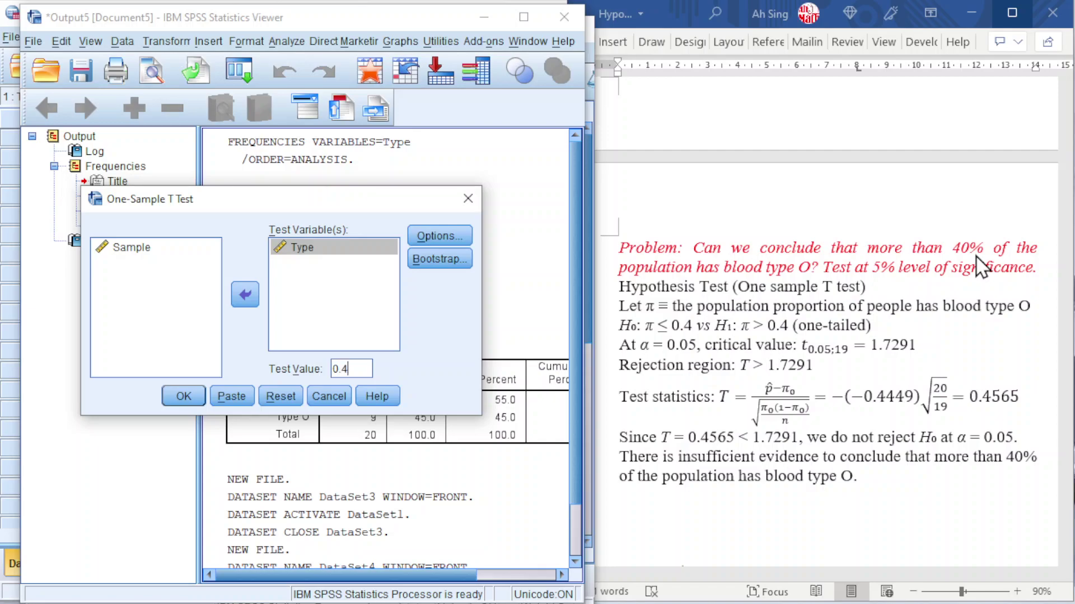
{"action": "left_click", "coordinate": [176, 395]}
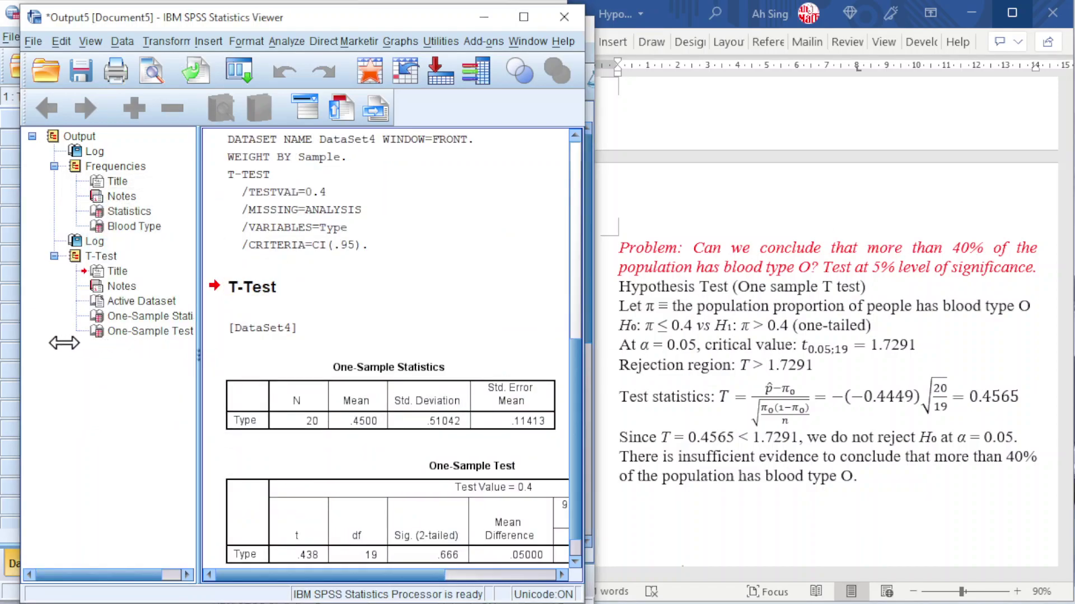
Step: Widen the output pane and review the t-test tables: t = .438, df 19, Sig. .666
{"action": "left_click_drag", "start_coordinate": [64, 343], "coordinate": [60, 343]}
{"action": "scroll", "coordinate": [254, 355], "scroll_direction": "down", "scroll_amount": 1}
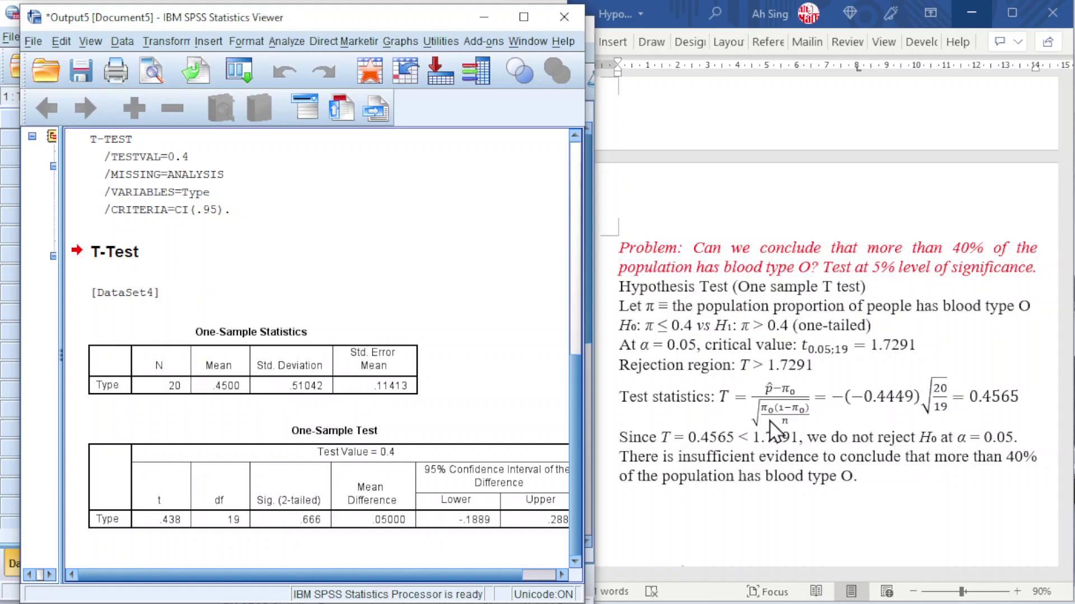
{"action": "left_click", "coordinate": [255, 373]}
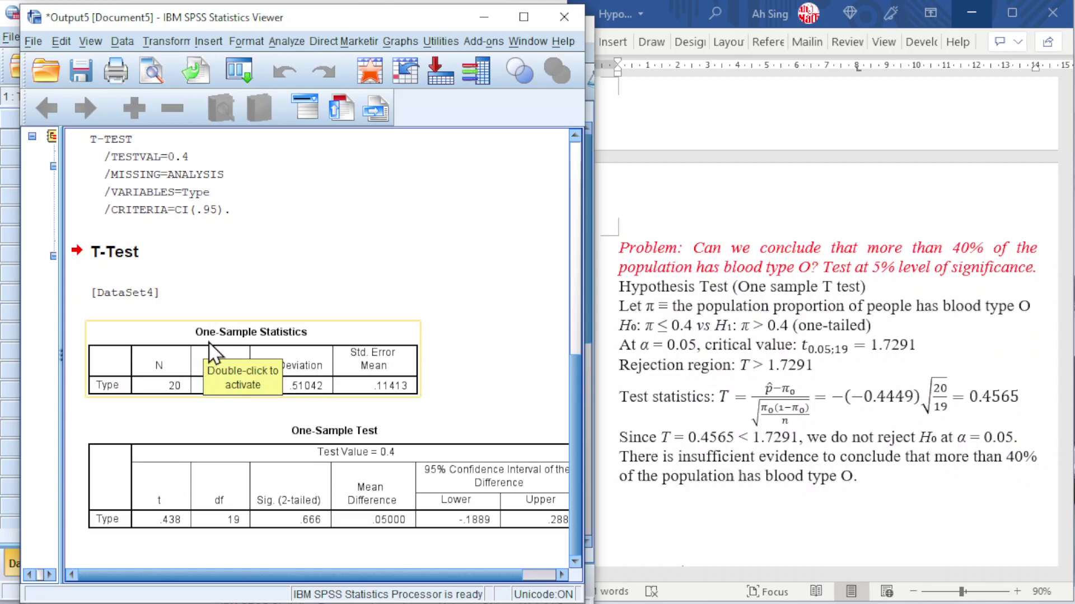
{"action": "left_click", "coordinate": [291, 350]}
{"action": "left_click", "coordinate": [174, 525]}
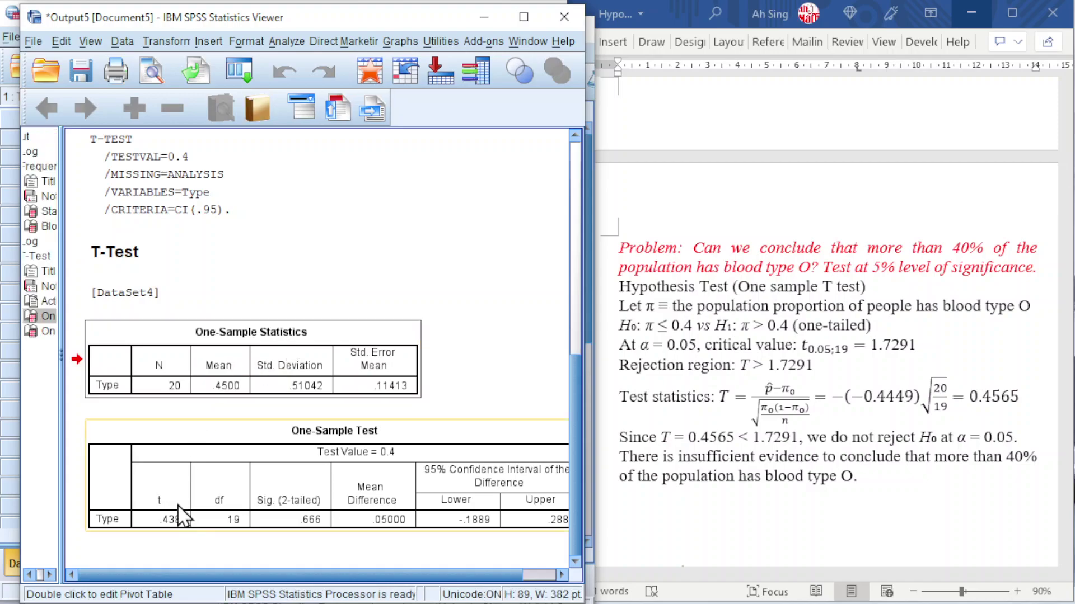
{"action": "left_click", "coordinate": [358, 377]}
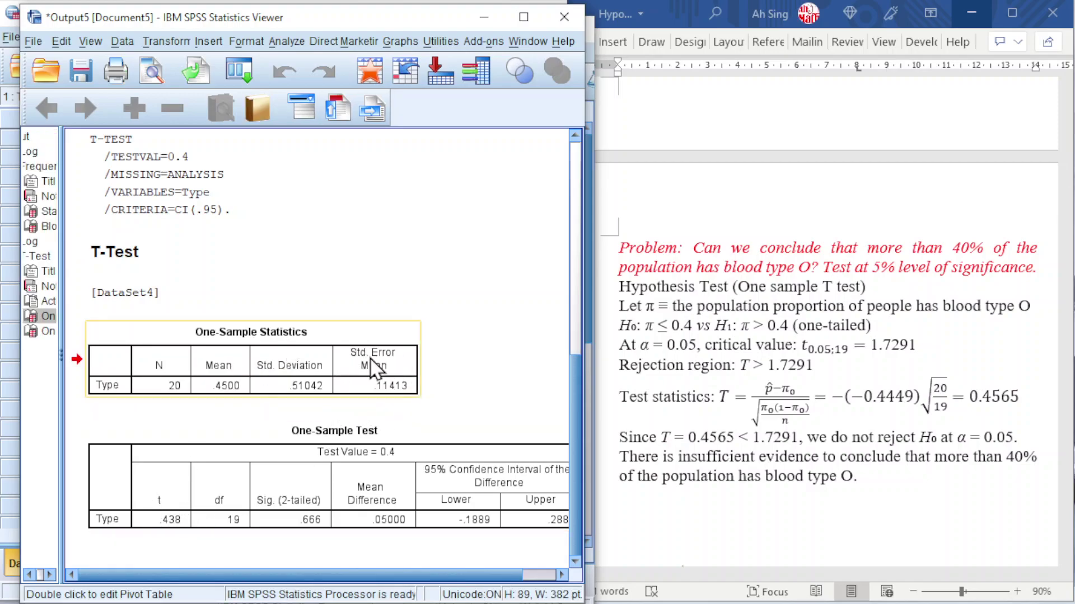
{"action": "left_click", "coordinate": [241, 428]}
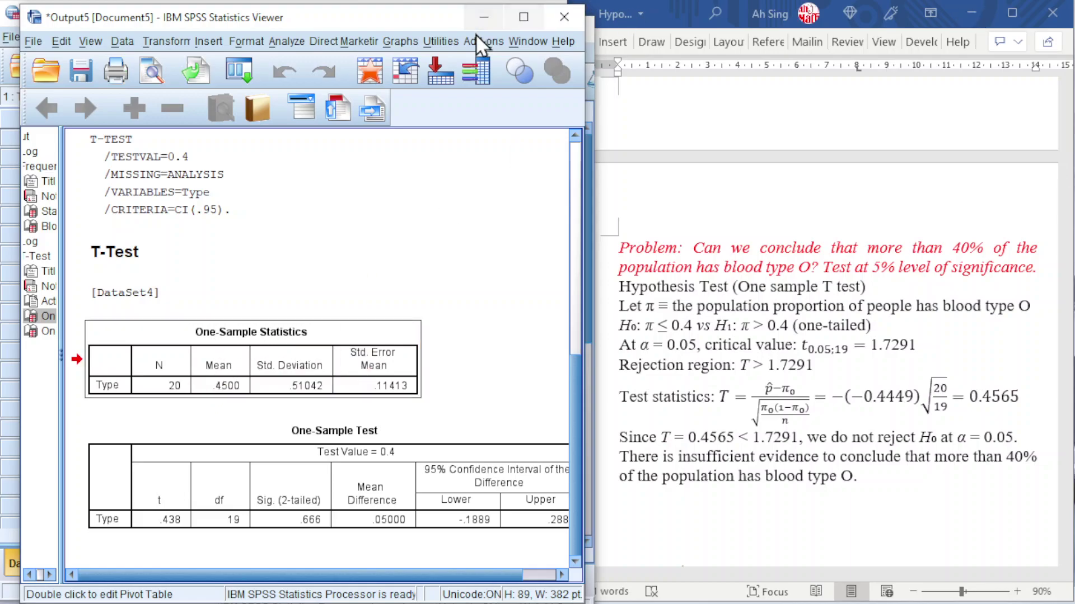
Step: Enter 8 and 12 in a new third column of the data grid
{"action": "left_click", "coordinate": [485, 18]}
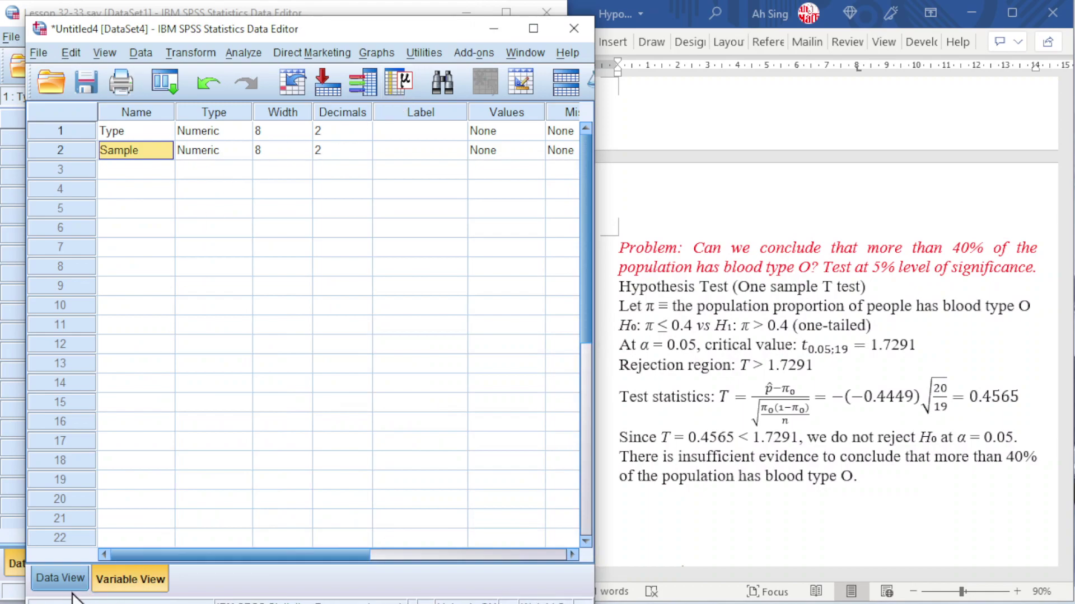
{"action": "left_click", "coordinate": [61, 578]}
{"action": "left_click", "coordinate": [291, 160]}
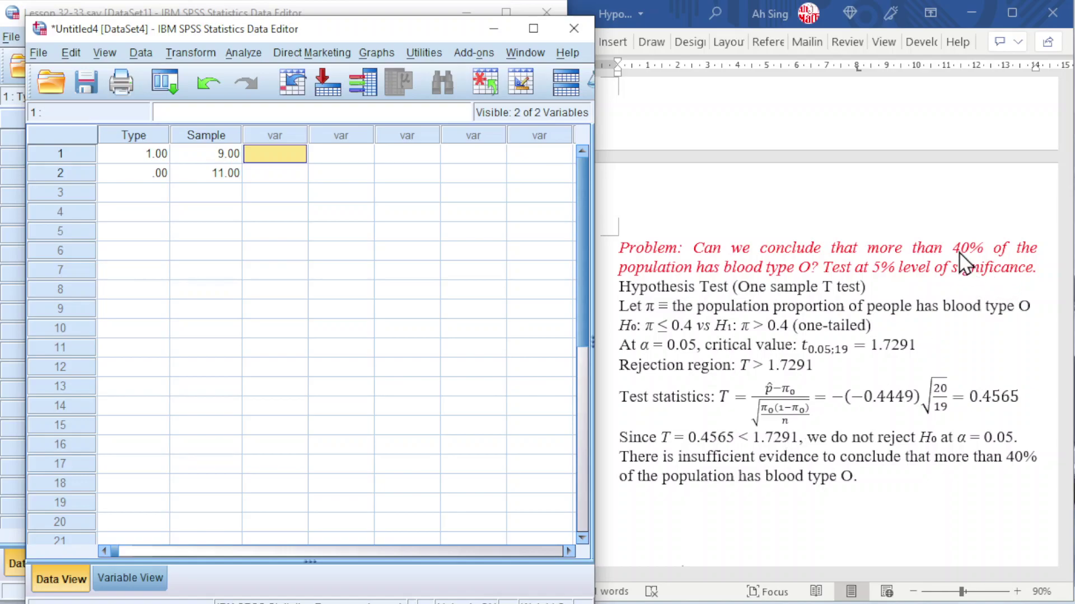
{"action": "type", "text": "8"}
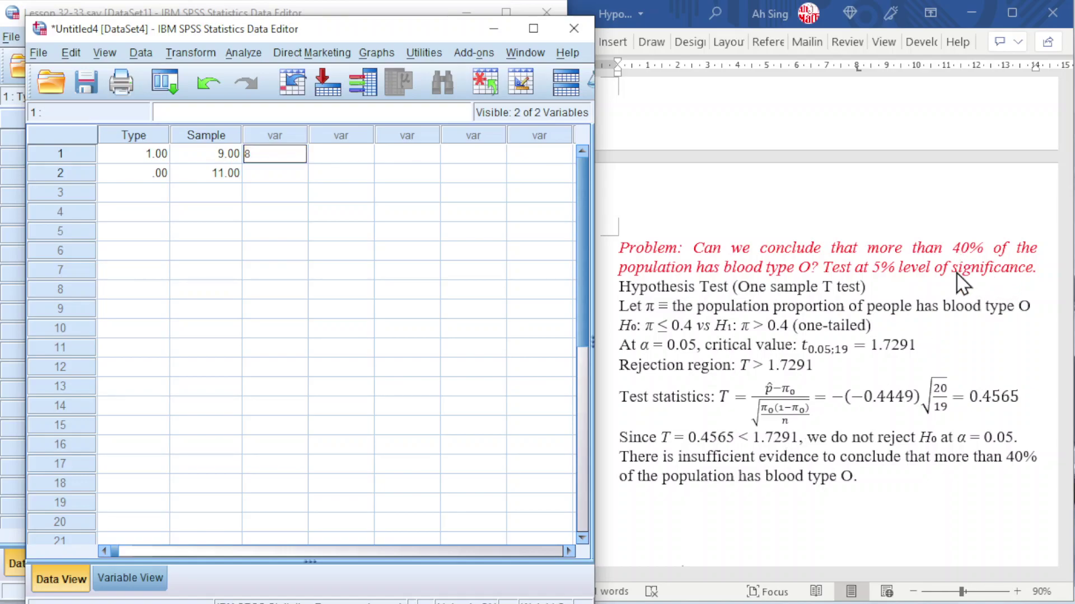
{"action": "key", "text": "Return"}
{"action": "type", "text": "12"}
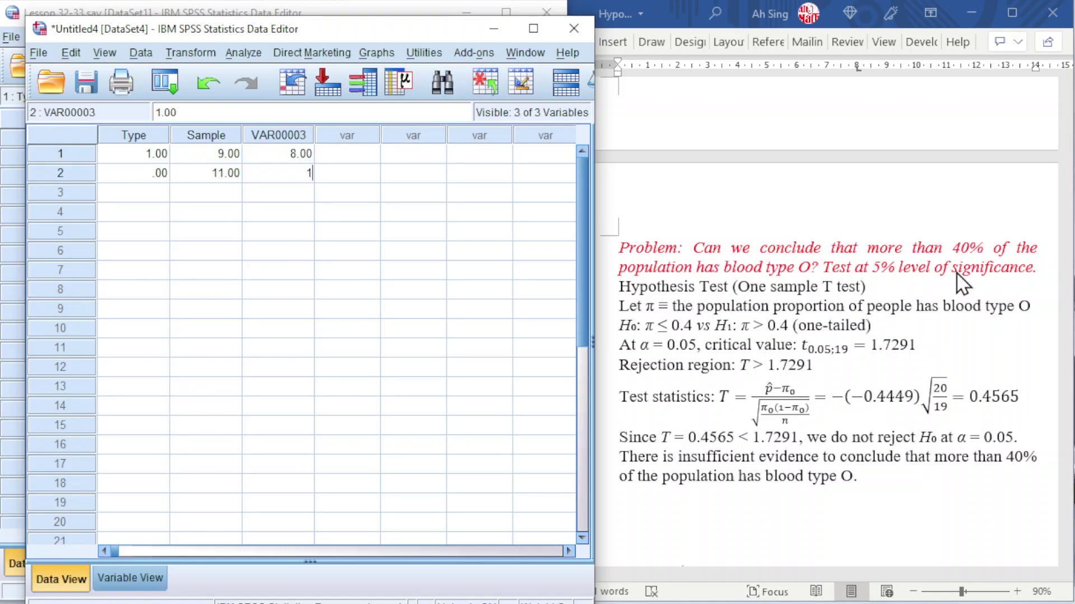
{"action": "key", "text": "Return"}
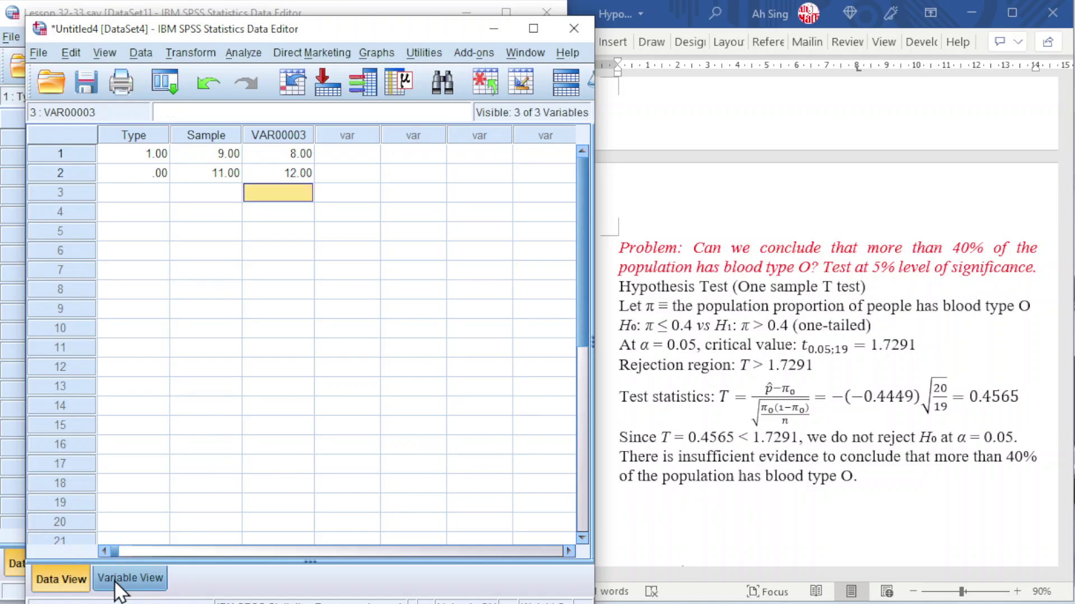
Step: Rename the new variable to Population in Variable View
{"action": "left_click", "coordinate": [131, 578]}
{"action": "left_click", "coordinate": [129, 170]}
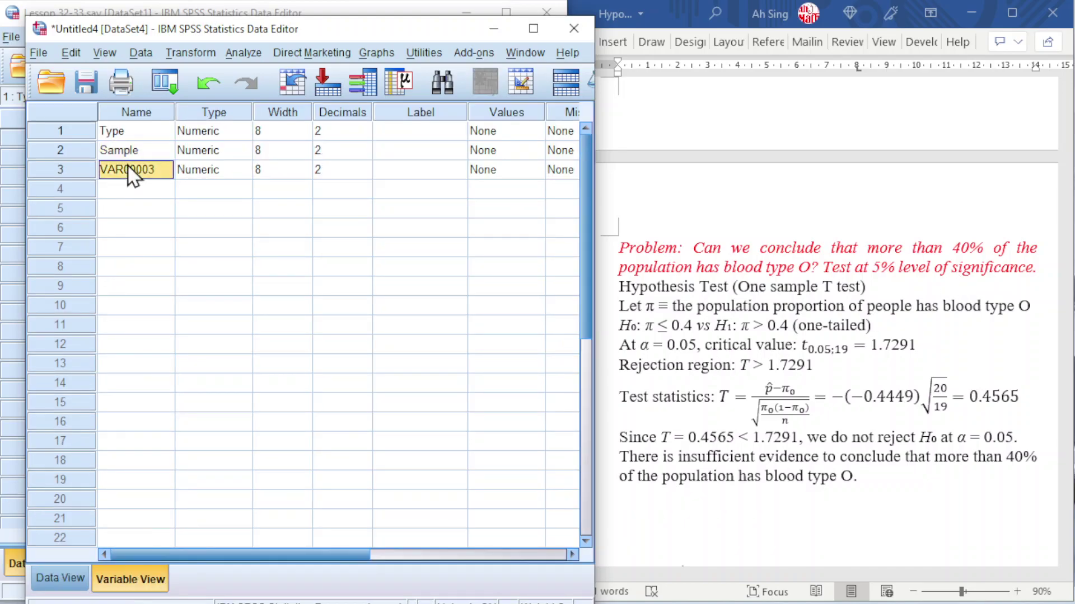
{"action": "type", "text": "Population"}
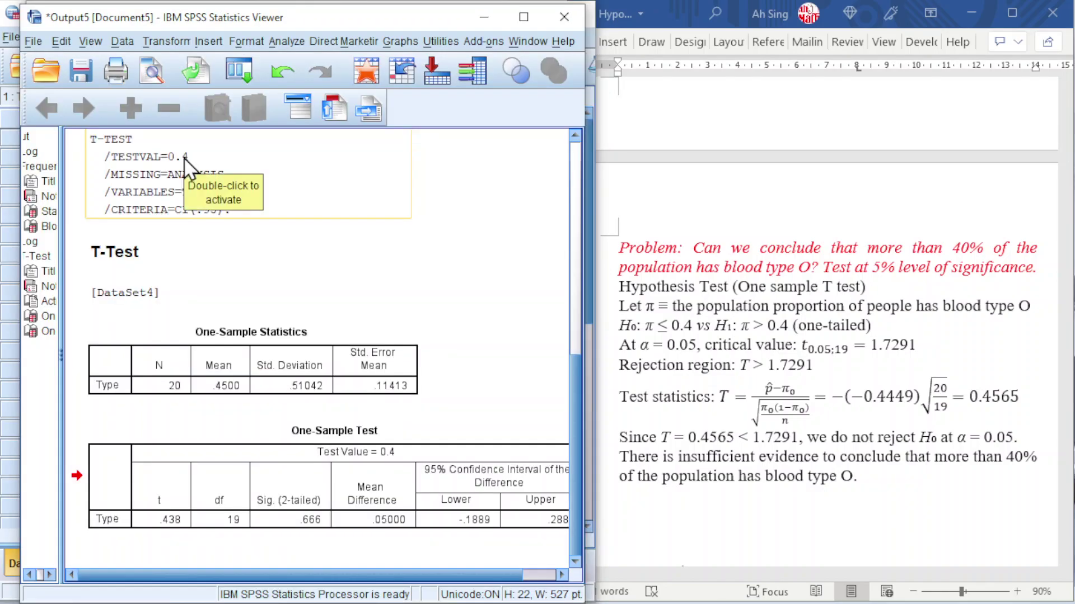
Step: Switch case weighting to the Population frequency variable via Data > Weight Cases
{"action": "left_click", "coordinate": [121, 44]}
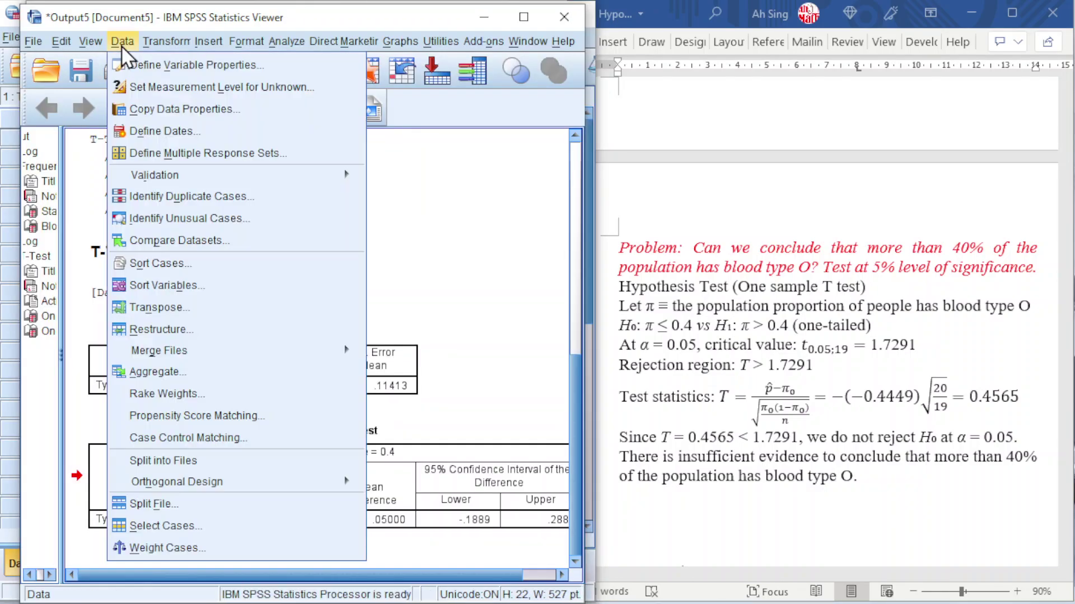
{"action": "left_click", "coordinate": [133, 547]}
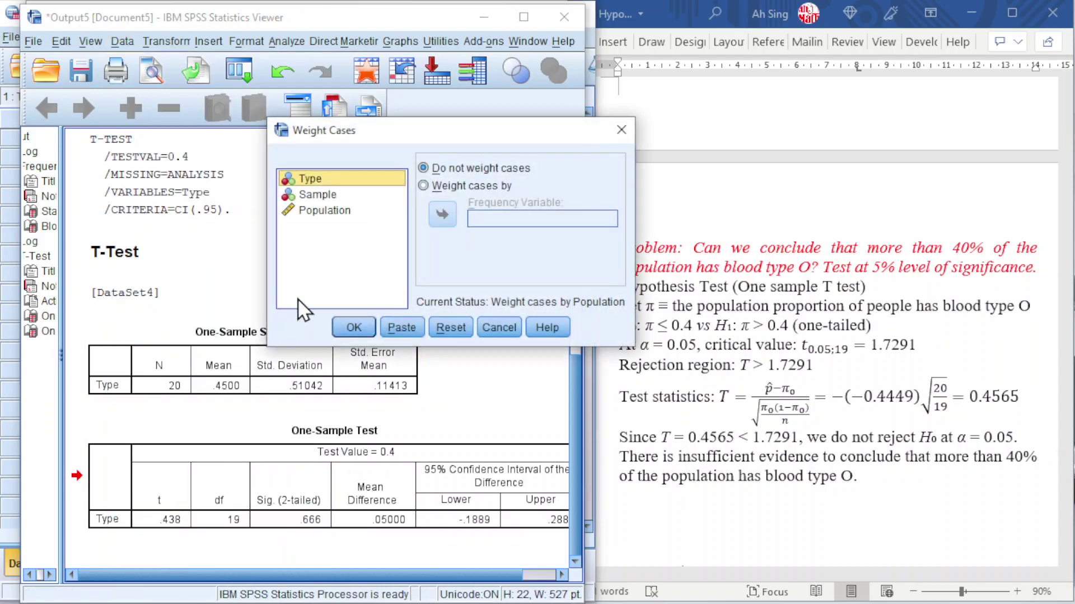
{"action": "left_click", "coordinate": [424, 186]}
{"action": "left_click", "coordinate": [352, 211]}
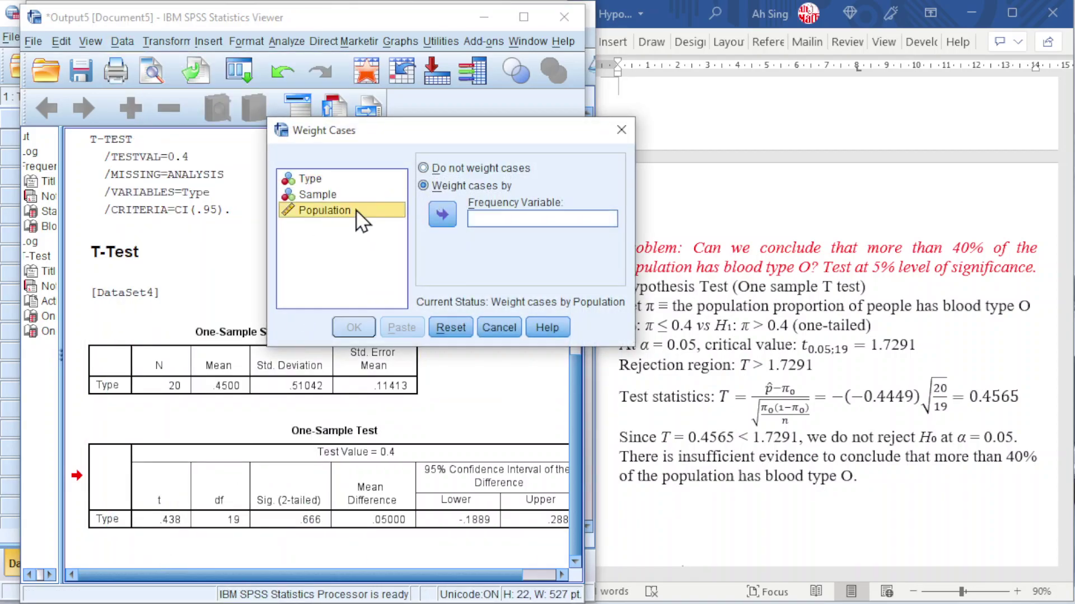
{"action": "left_click", "coordinate": [436, 211]}
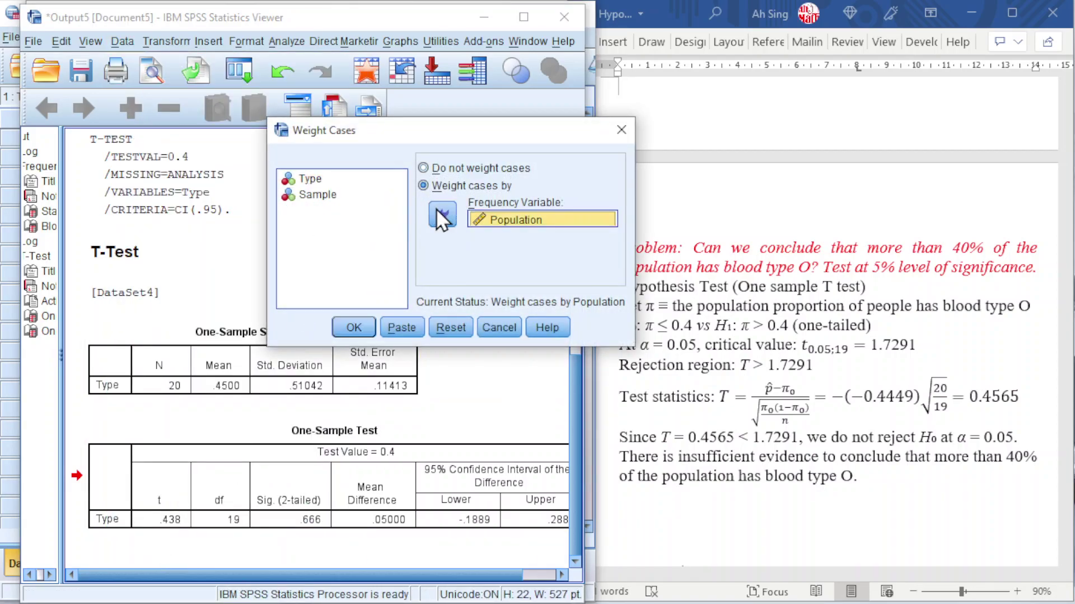
{"action": "left_click", "coordinate": [351, 327]}
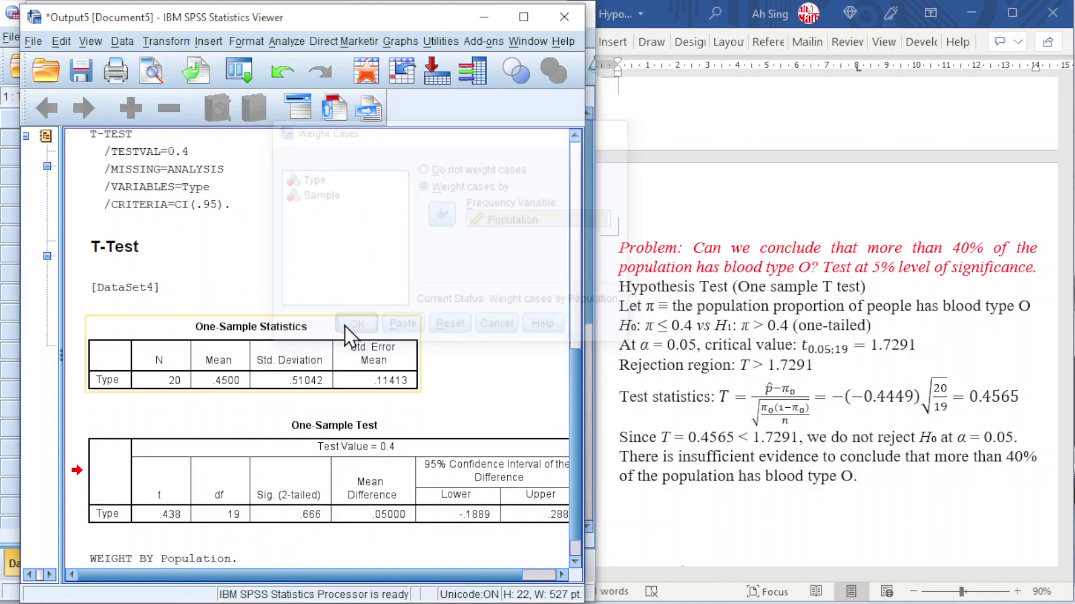
Step: Rerun the One-Sample T Test on Type with test value 0.45, yielding t = -.445, Sig. .661
{"action": "left_click", "coordinate": [278, 42]}
{"action": "mouse_move", "coordinate": [314, 125]}
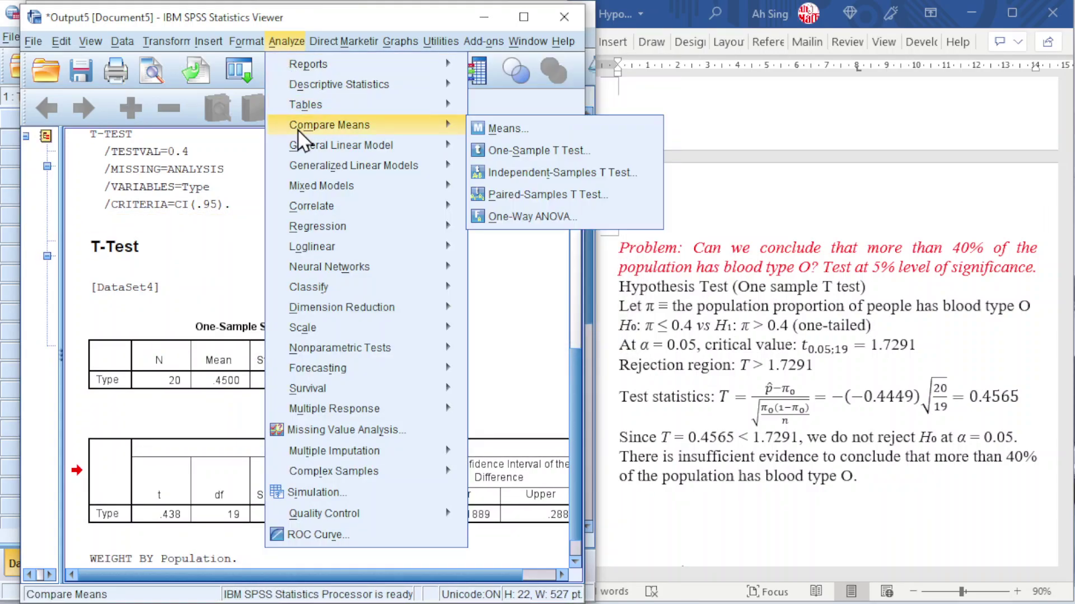
{"action": "left_click", "coordinate": [506, 150]}
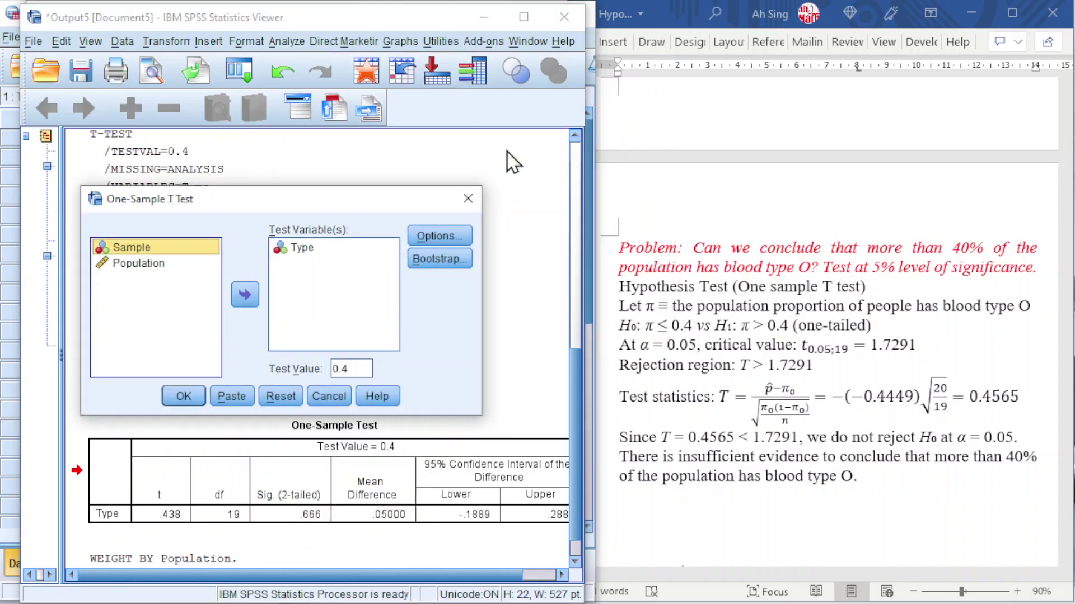
{"action": "double_click", "coordinate": [355, 369]}
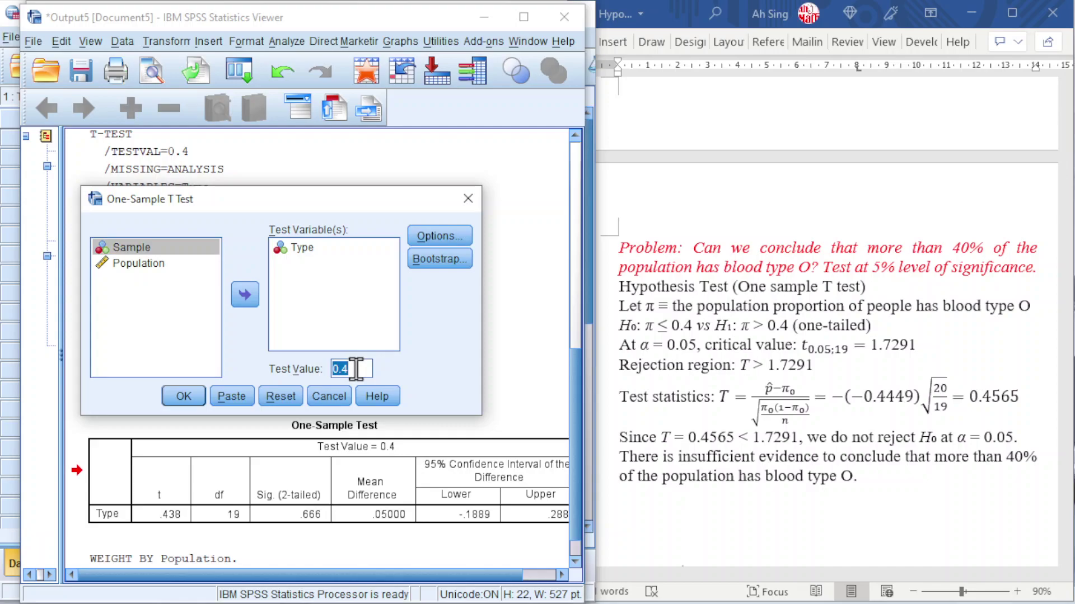
{"action": "type", "text": "0.45"}
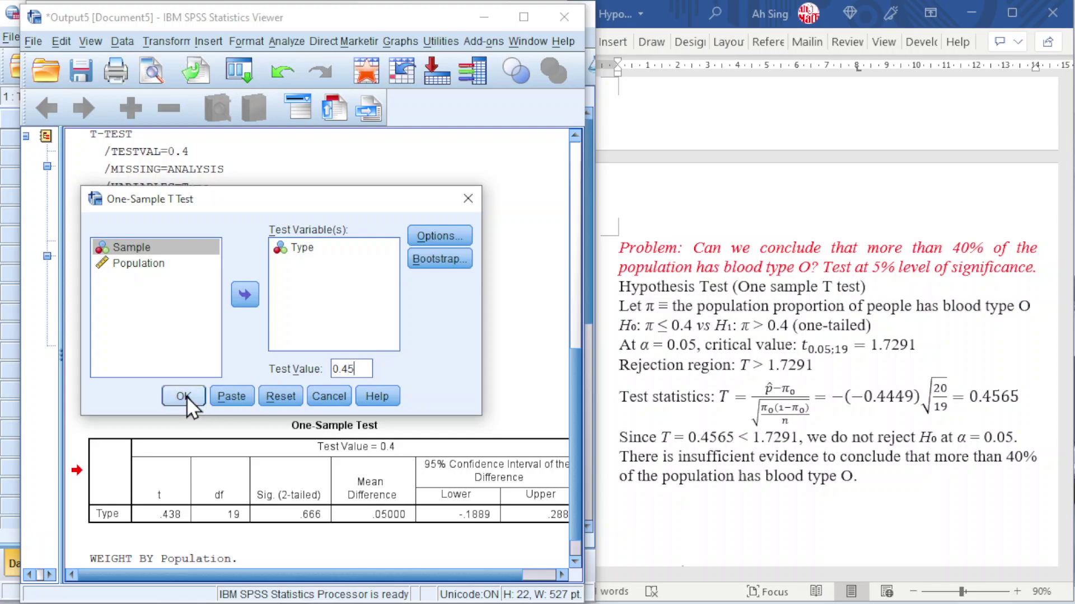
{"action": "left_click", "coordinate": [184, 396]}
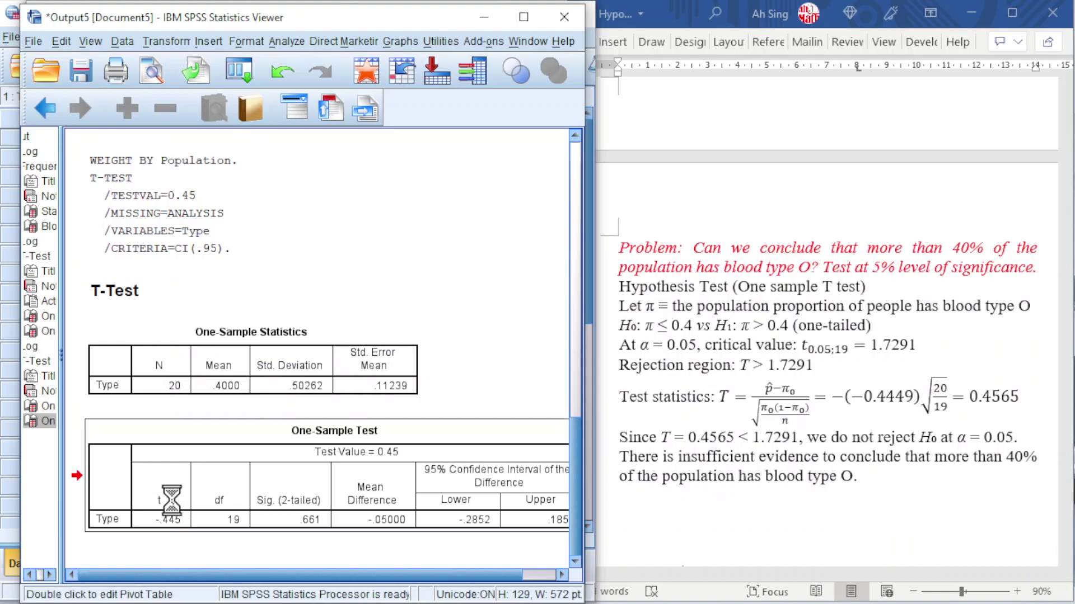
Step: Format the One-Sample Test t cell to 4 decimals so it shows -.4449
{"action": "right_click", "coordinate": [162, 519]}
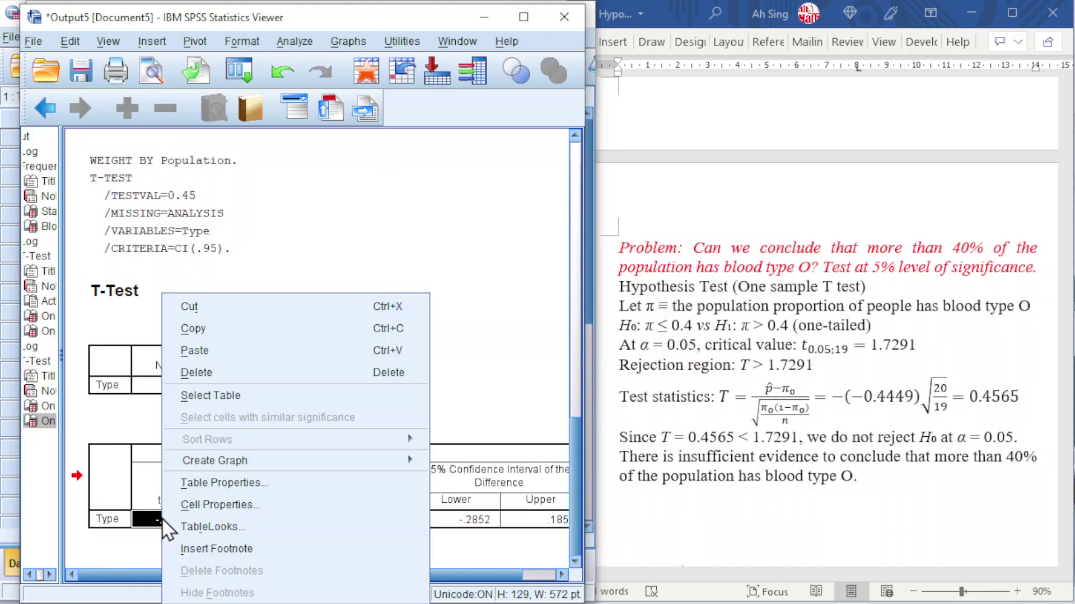
{"action": "left_click", "coordinate": [210, 506]}
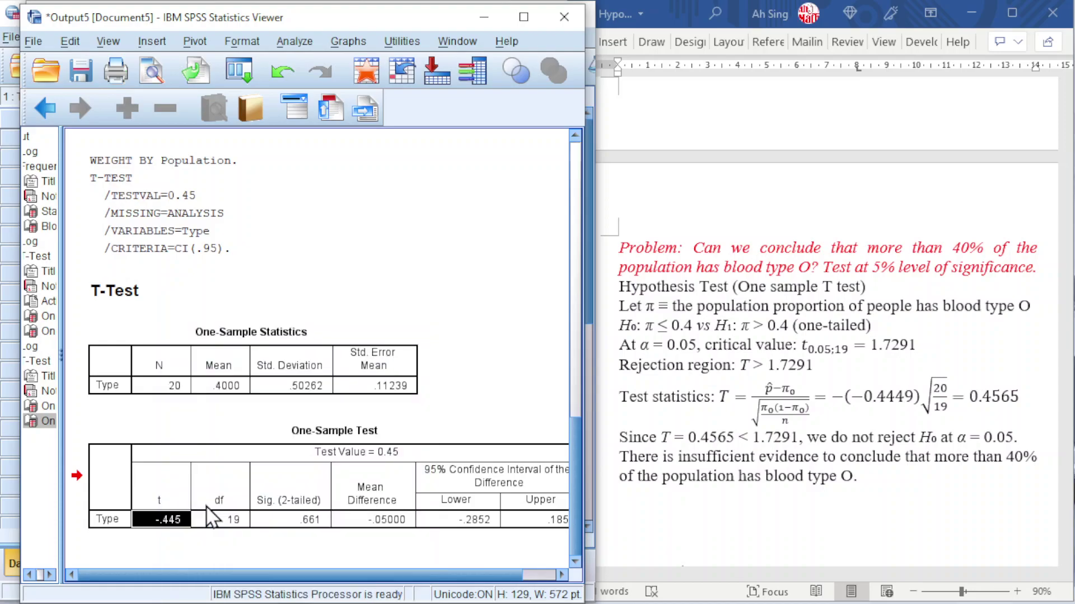
{"action": "left_click", "coordinate": [281, 79]}
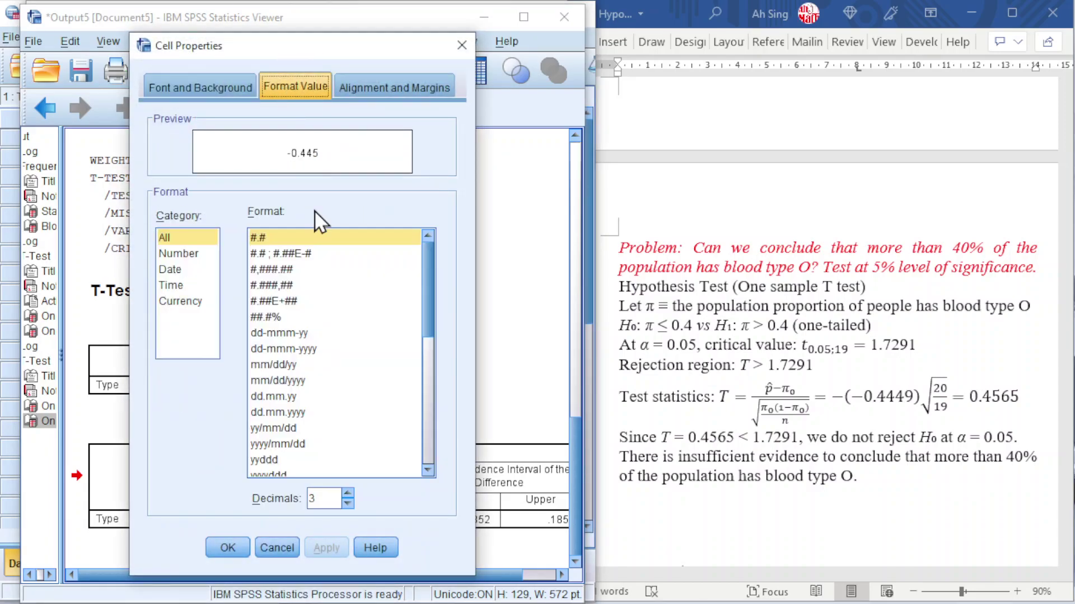
{"action": "left_click", "coordinate": [347, 492]}
{"action": "left_click", "coordinate": [226, 548]}
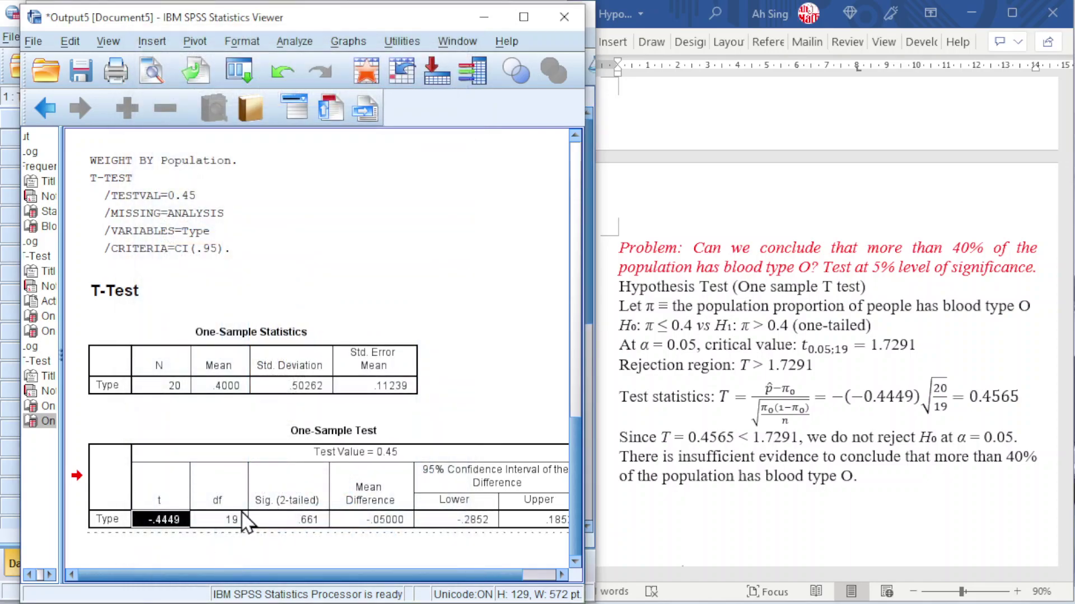
{"action": "left_click", "coordinate": [230, 429]}
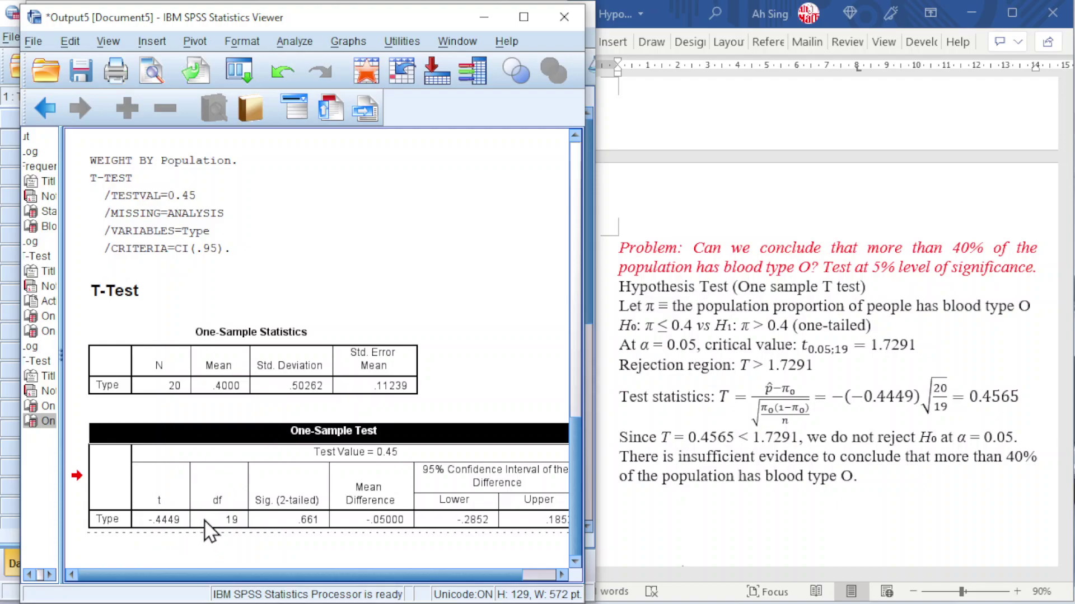
{"action": "left_click", "coordinate": [388, 291]}
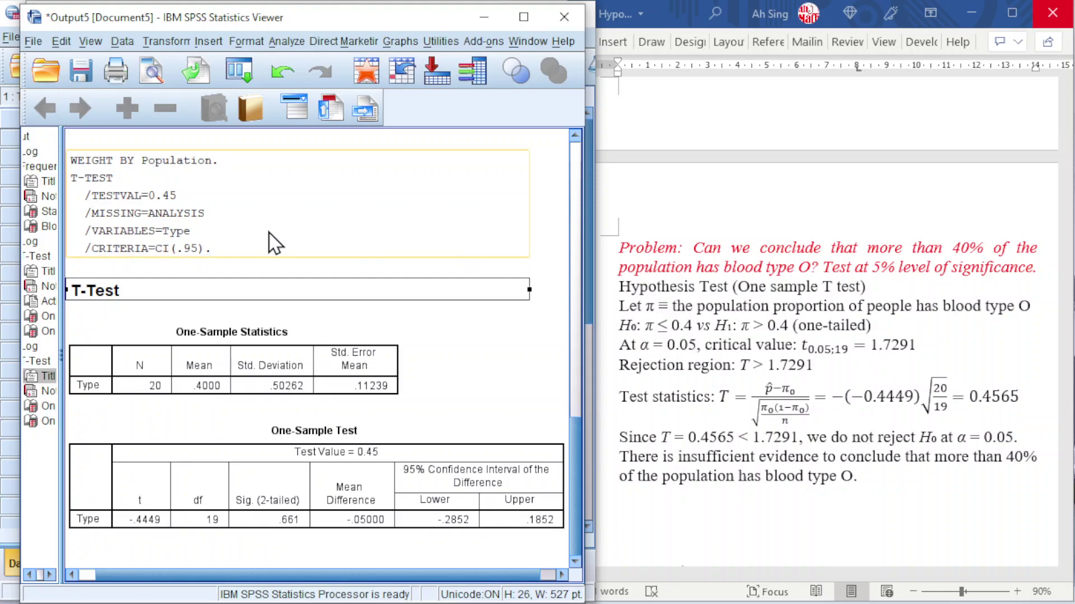
Step: Start computing a new target variable named t from the Data View
{"action": "left_click", "coordinate": [479, 18]}
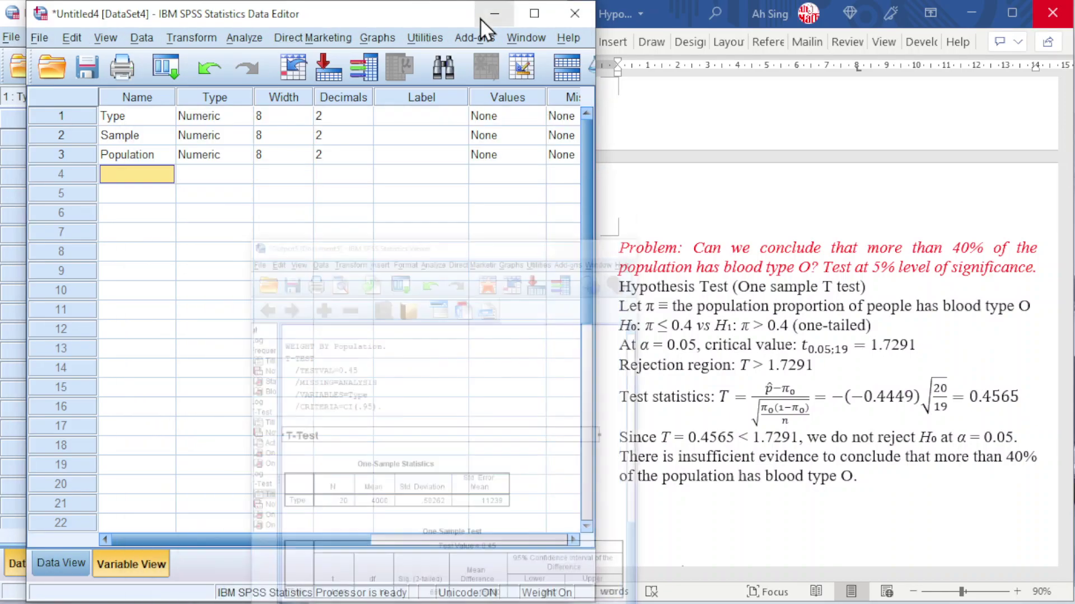
{"action": "left_click", "coordinate": [69, 564]}
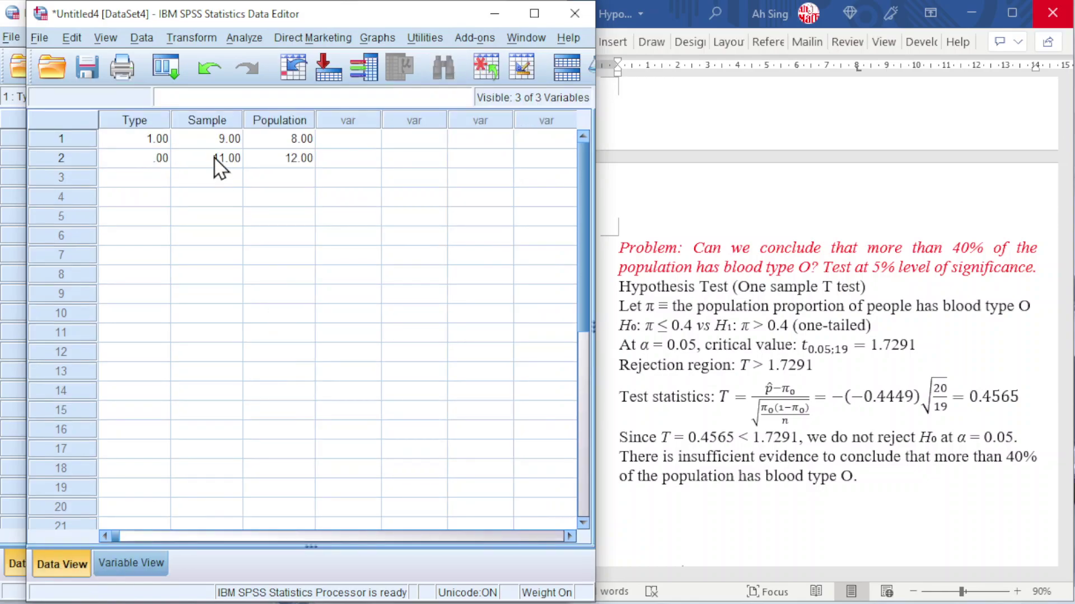
{"action": "left_click", "coordinate": [196, 42]}
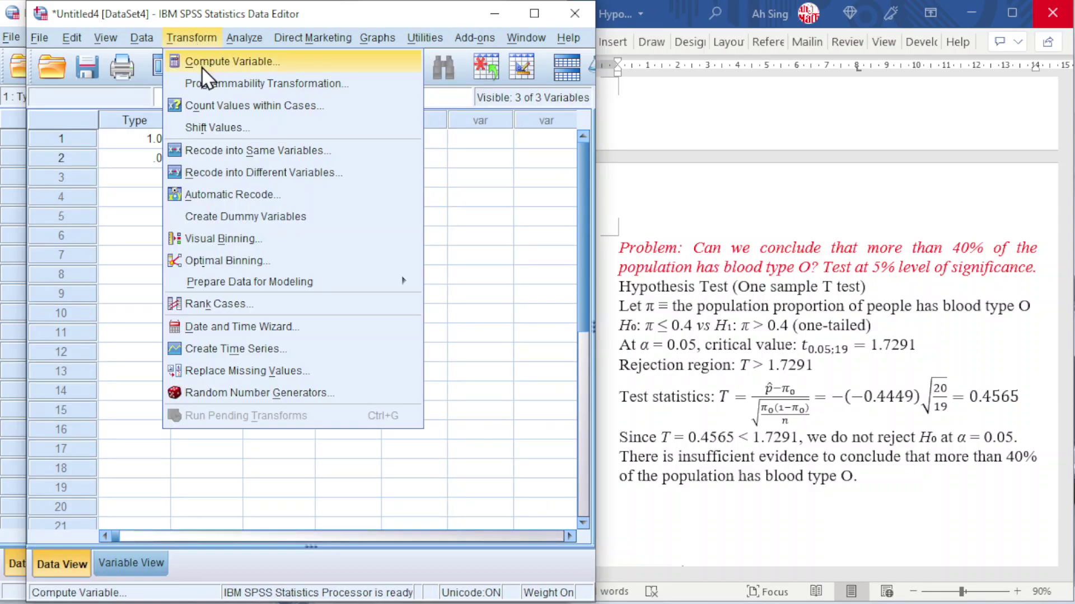
{"action": "left_click", "coordinate": [202, 63]}
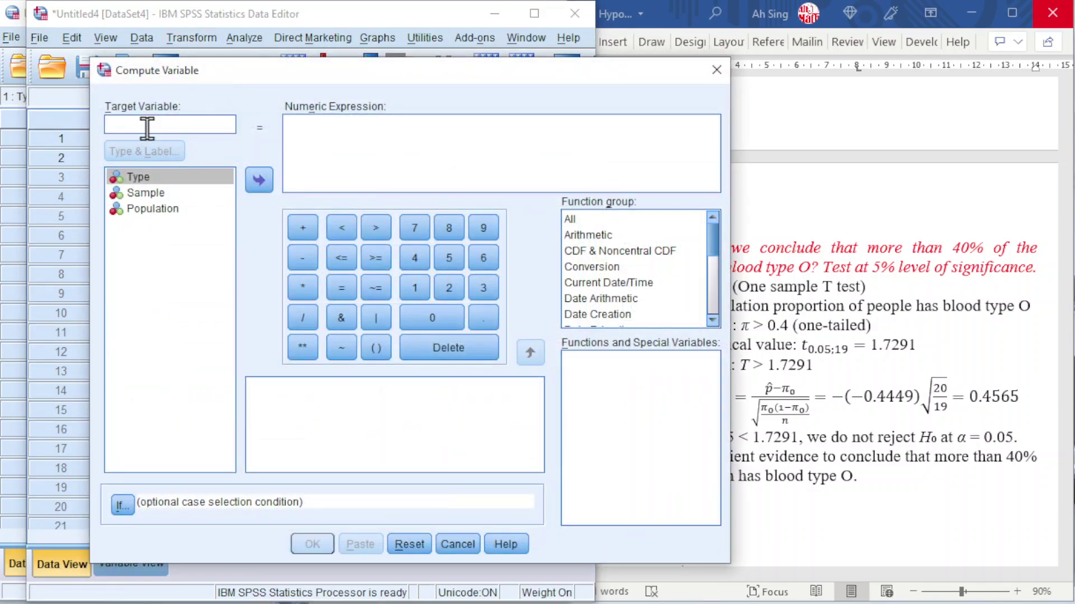
{"action": "left_click_drag", "start_coordinate": [197, 77], "coordinate": [126, 63]}
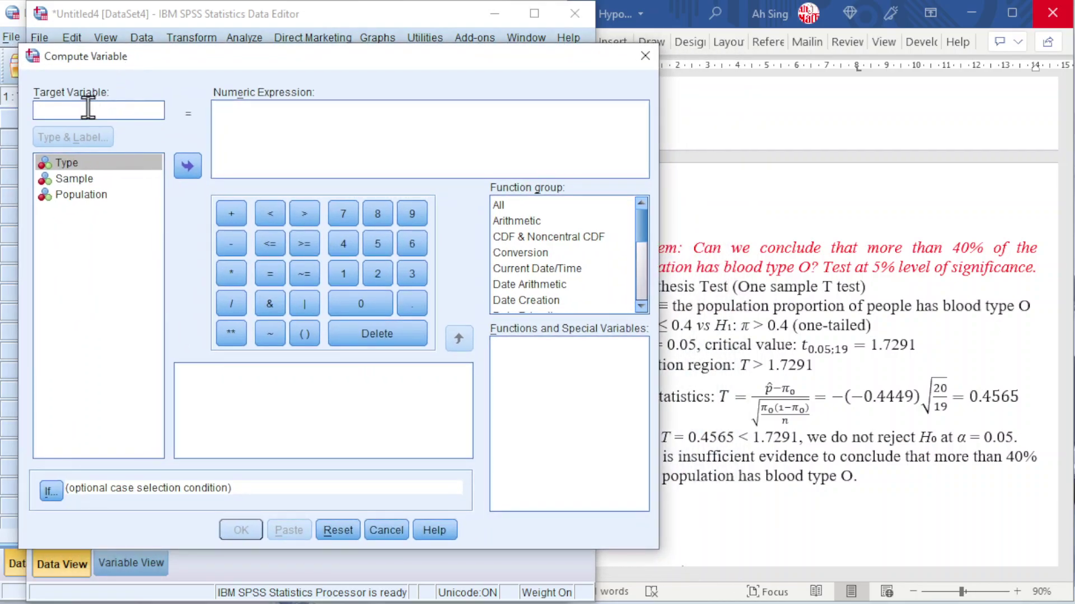
{"action": "type", "text": "t"}
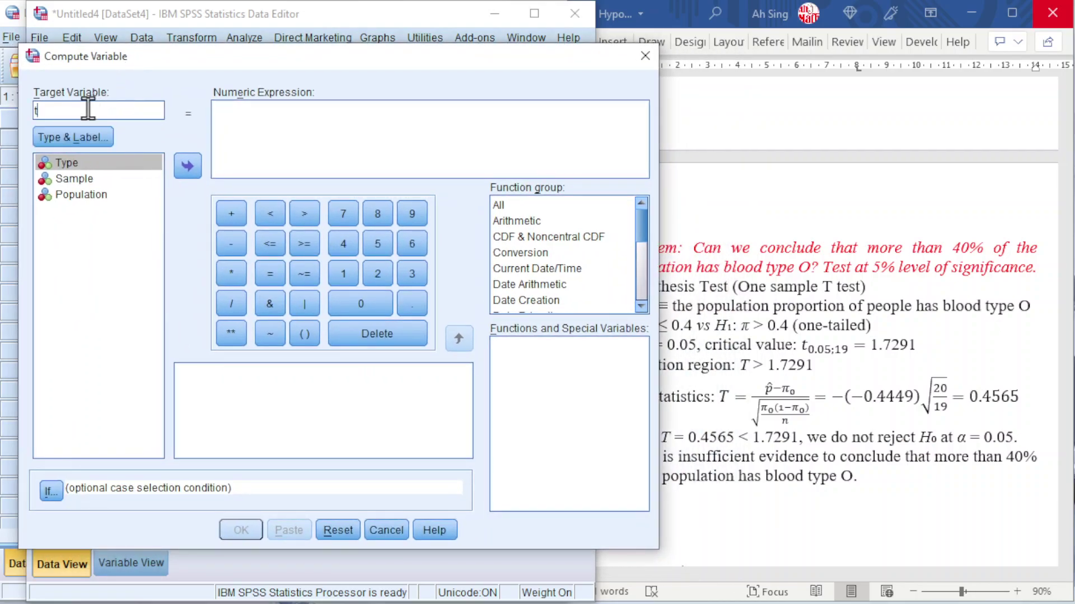
{"action": "left_click", "coordinate": [643, 305]}
{"action": "left_click", "coordinate": [644, 305]}
{"action": "left_click", "coordinate": [644, 305]}
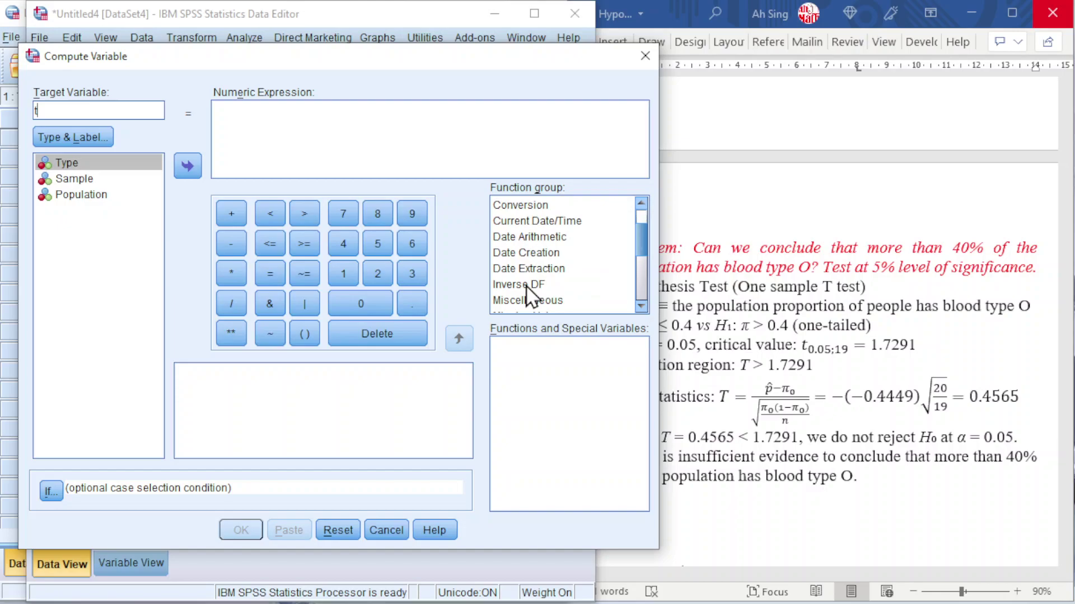
Step: Set t's expression to IDF.T(0.05,19) using the Inverse DF Idf.T function and compute it
{"action": "left_click", "coordinate": [529, 286]}
{"action": "left_click", "coordinate": [639, 501]}
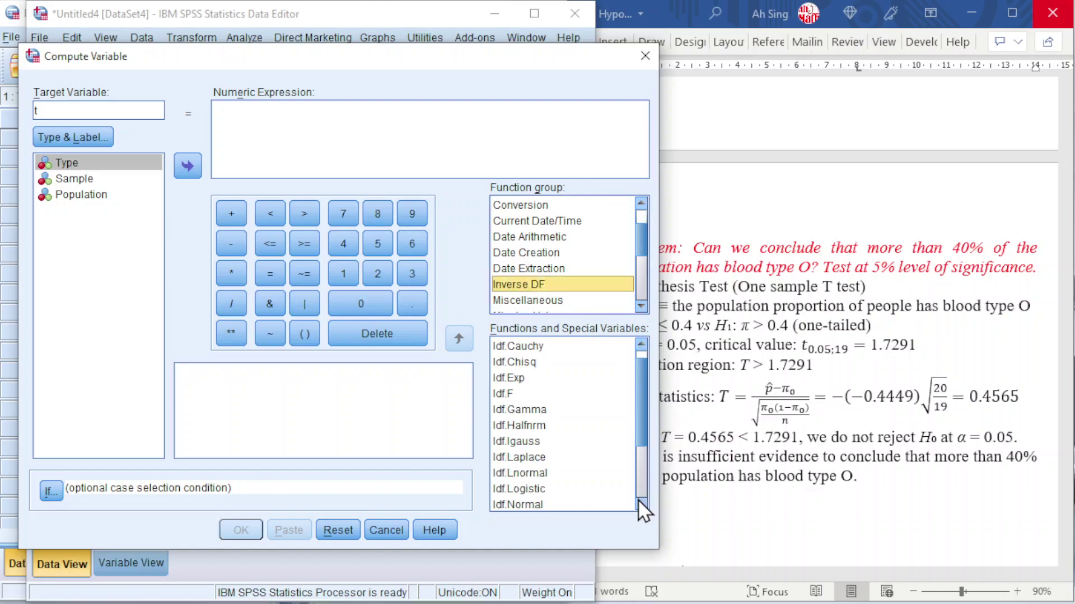
{"action": "left_click", "coordinate": [639, 501]}
{"action": "left_click", "coordinate": [639, 501]}
{"action": "left_click", "coordinate": [639, 501]}
{"action": "left_click", "coordinate": [639, 501]}
{"action": "left_click", "coordinate": [639, 501]}
{"action": "left_click", "coordinate": [639, 501]}
{"action": "left_click", "coordinate": [540, 474]}
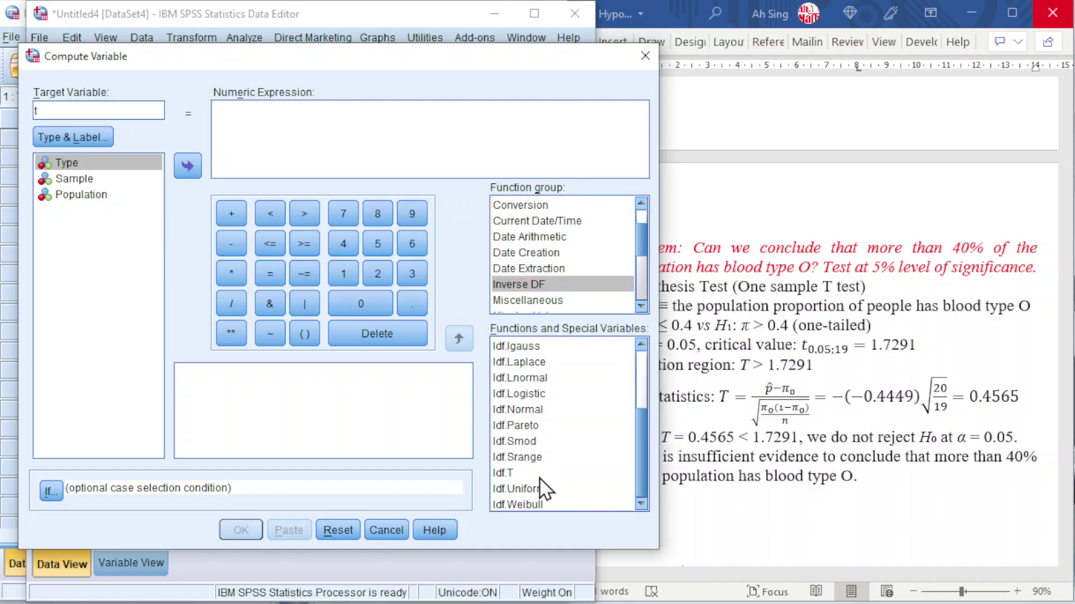
{"action": "left_click", "coordinate": [459, 339]}
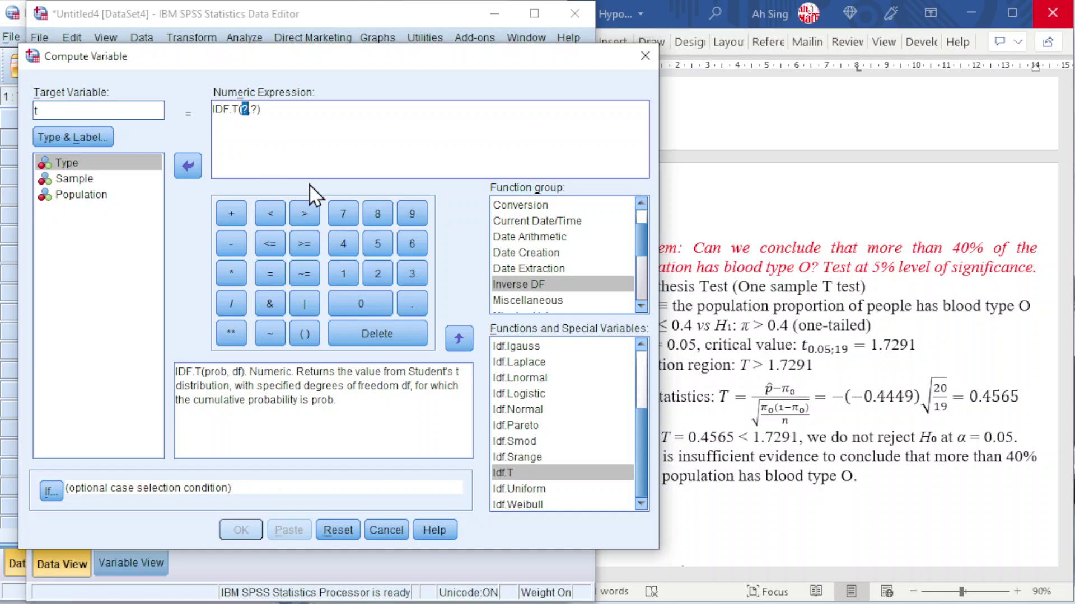
{"action": "type", "text": "0.05"}
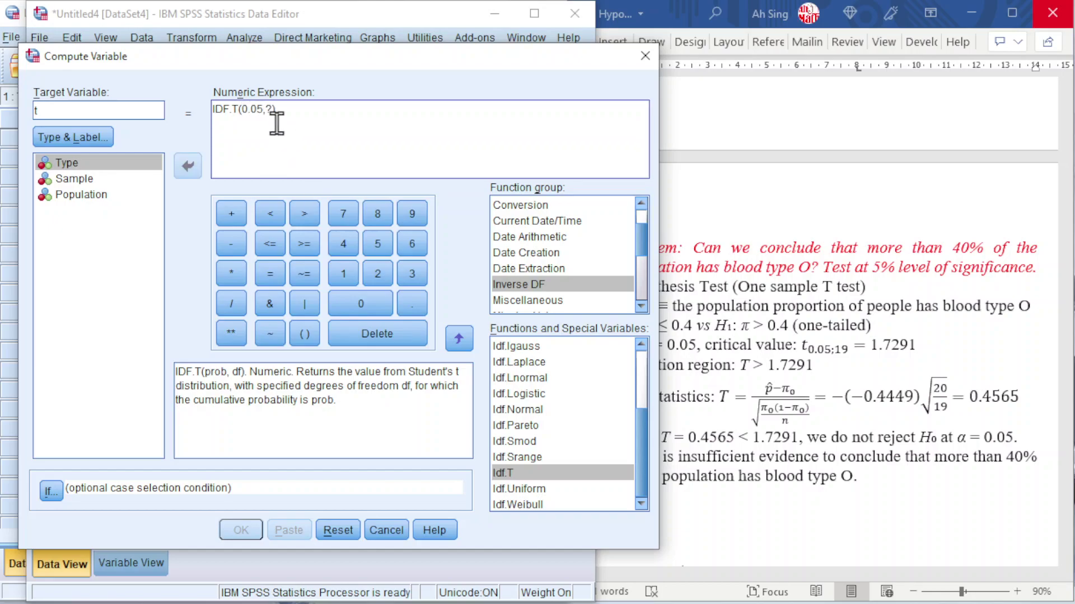
{"action": "double_click", "coordinate": [269, 109]}
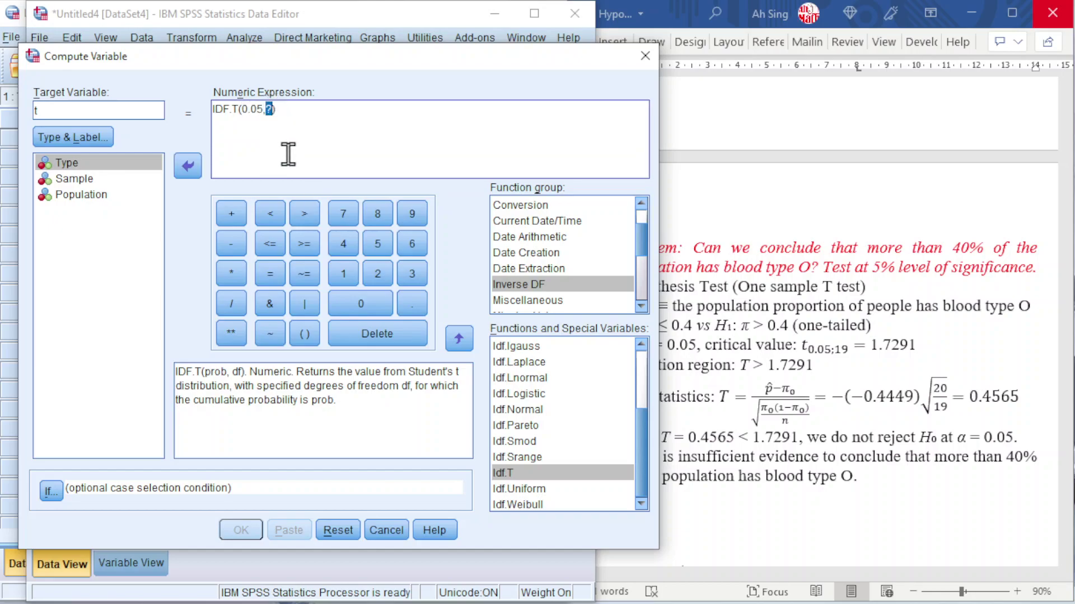
{"action": "type", "text": "19"}
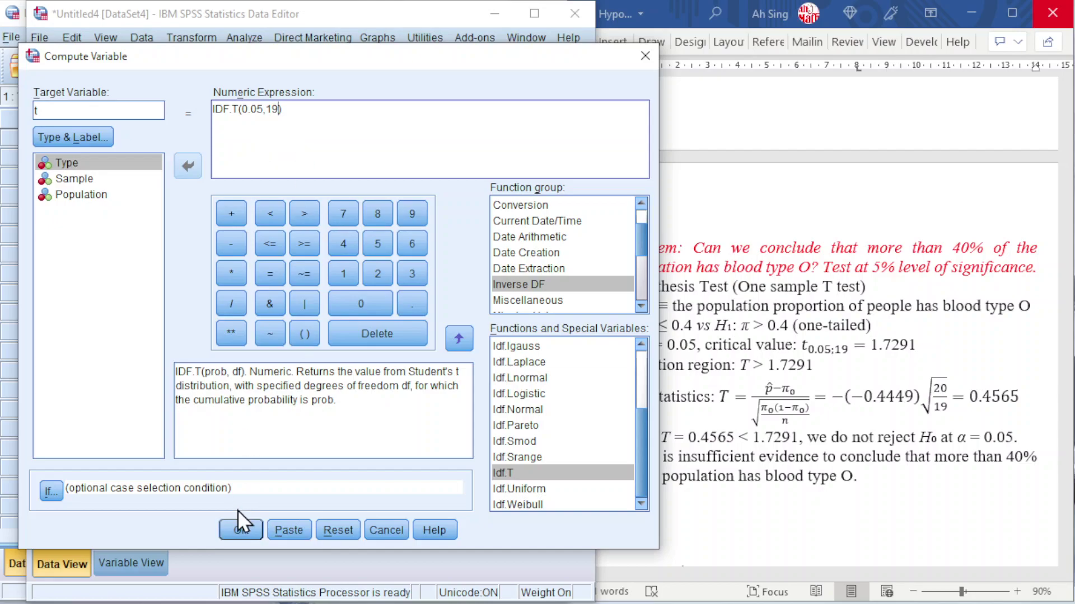
{"action": "left_click", "coordinate": [239, 529]}
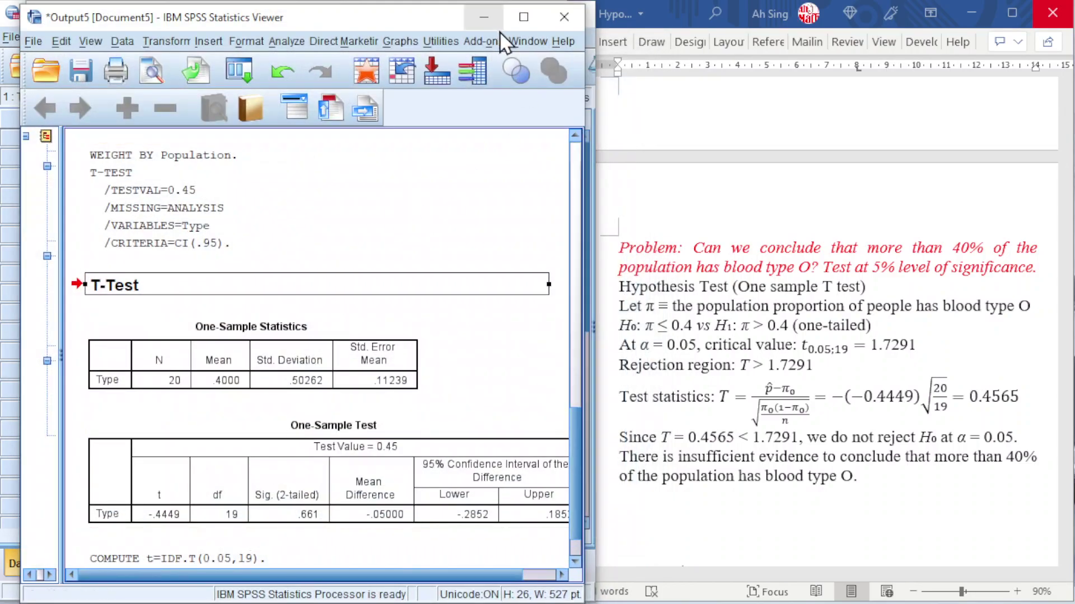
Step: Give t 4 decimal places in Variable View so Data View shows -1.7291
{"action": "left_click", "coordinate": [489, 18]}
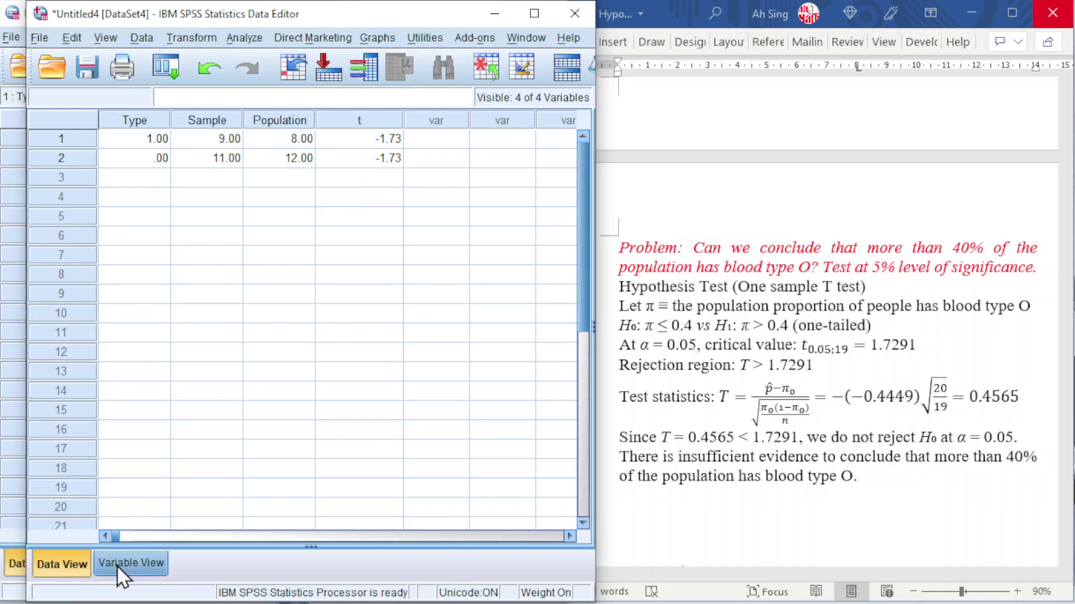
{"action": "left_click", "coordinate": [130, 563]}
{"action": "left_click", "coordinate": [365, 175]}
{"action": "left_click", "coordinate": [365, 170]}
{"action": "left_click", "coordinate": [365, 170]}
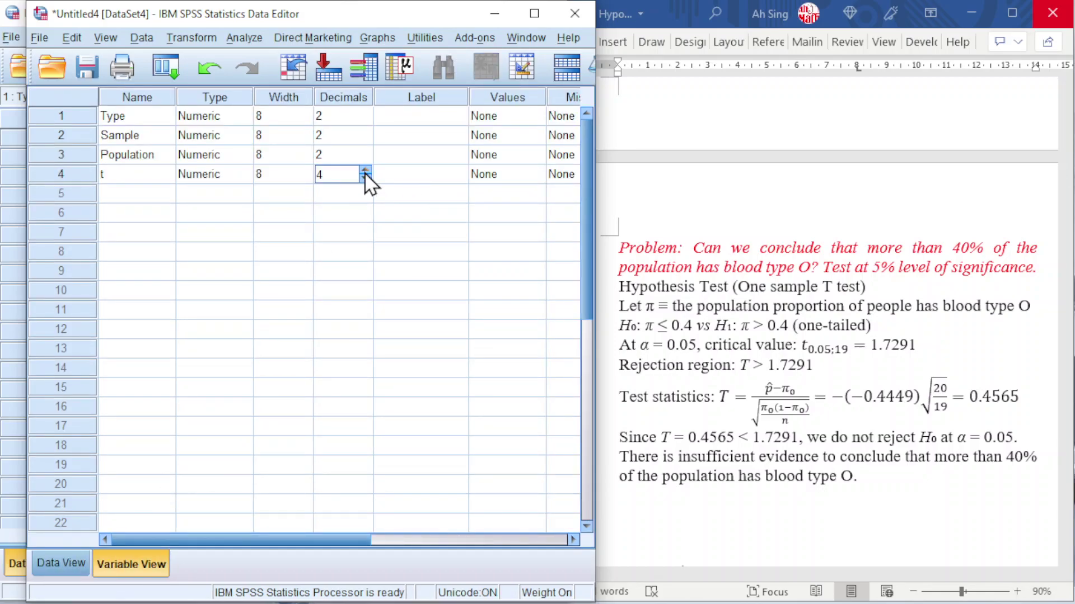
{"action": "left_click", "coordinate": [78, 565]}
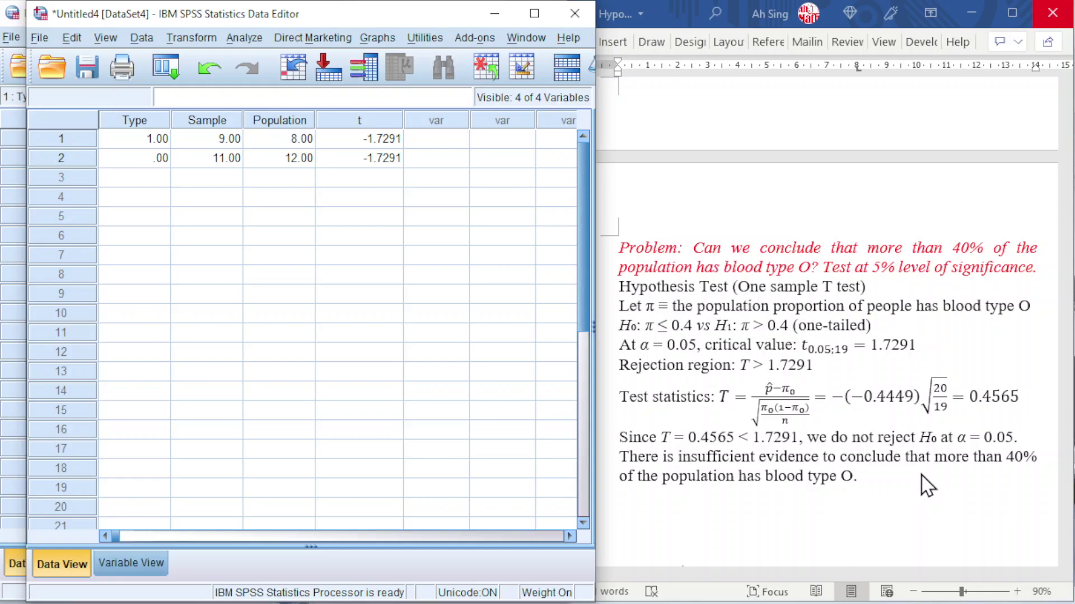
Step: Return to the Output viewer and select the One-Sample Statistics table of the 0.4 t-test
{"action": "scroll", "coordinate": [811, 391], "scroll_direction": "down", "scroll_amount": 5}
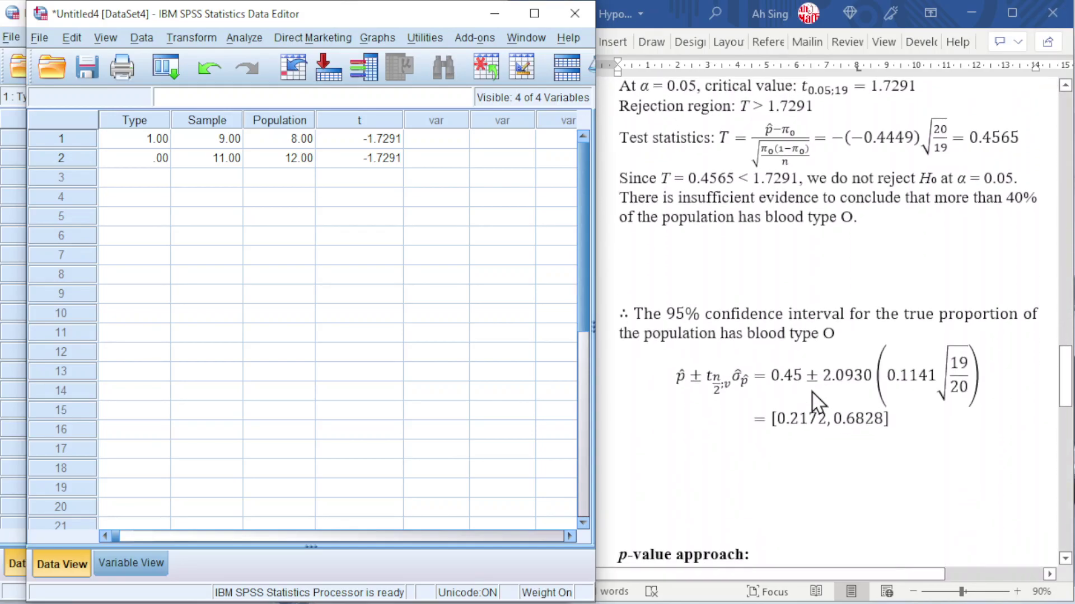
{"action": "scroll", "coordinate": [814, 398], "scroll_direction": "up", "scroll_amount": 1}
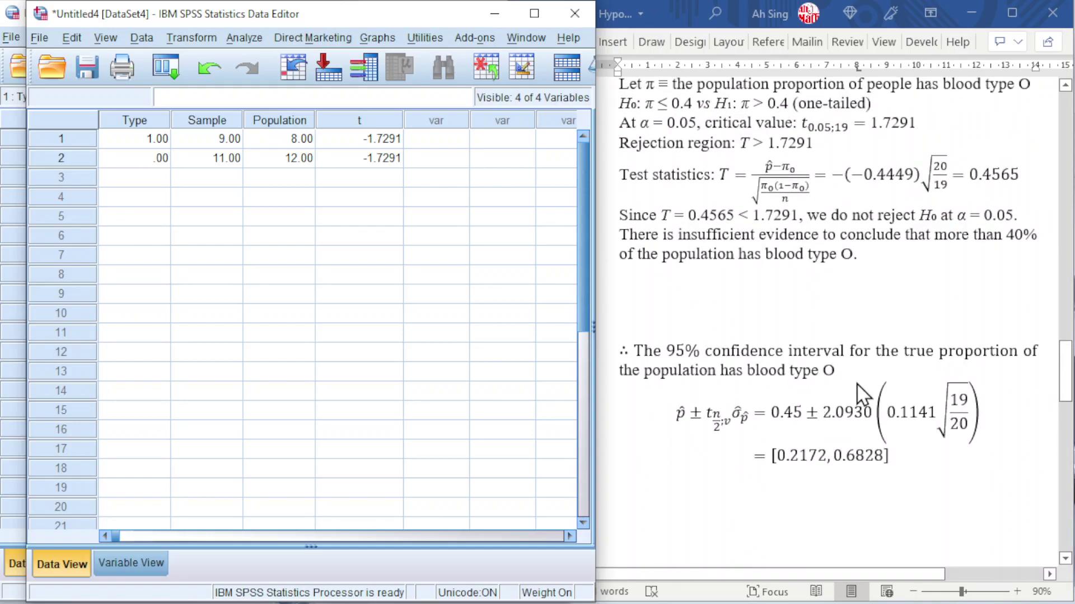
{"action": "left_click", "coordinate": [492, 14]}
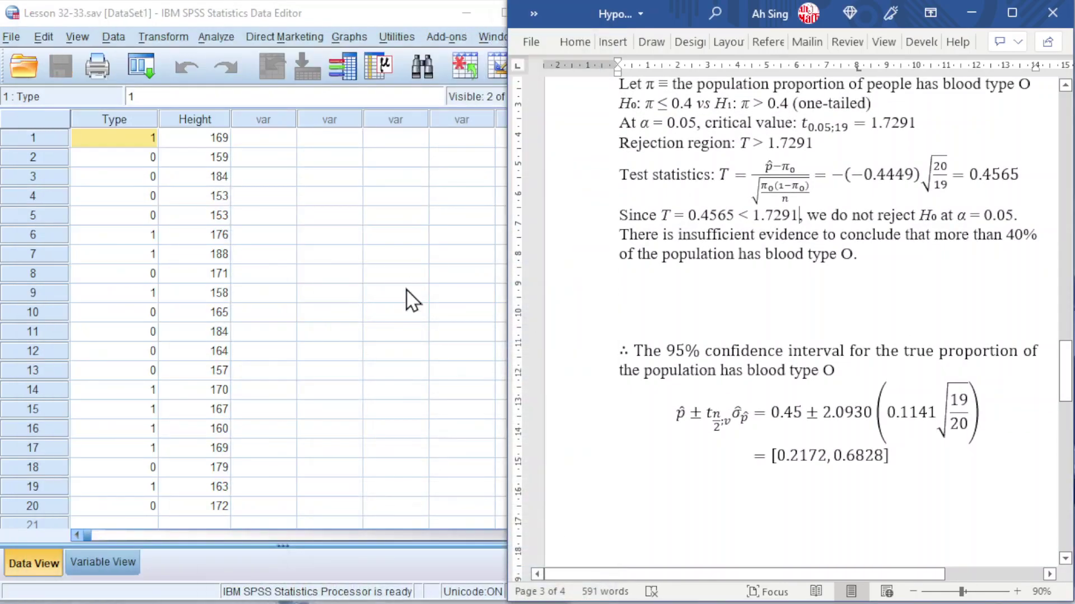
{"action": "mouse_move", "coordinate": [628, 602]}
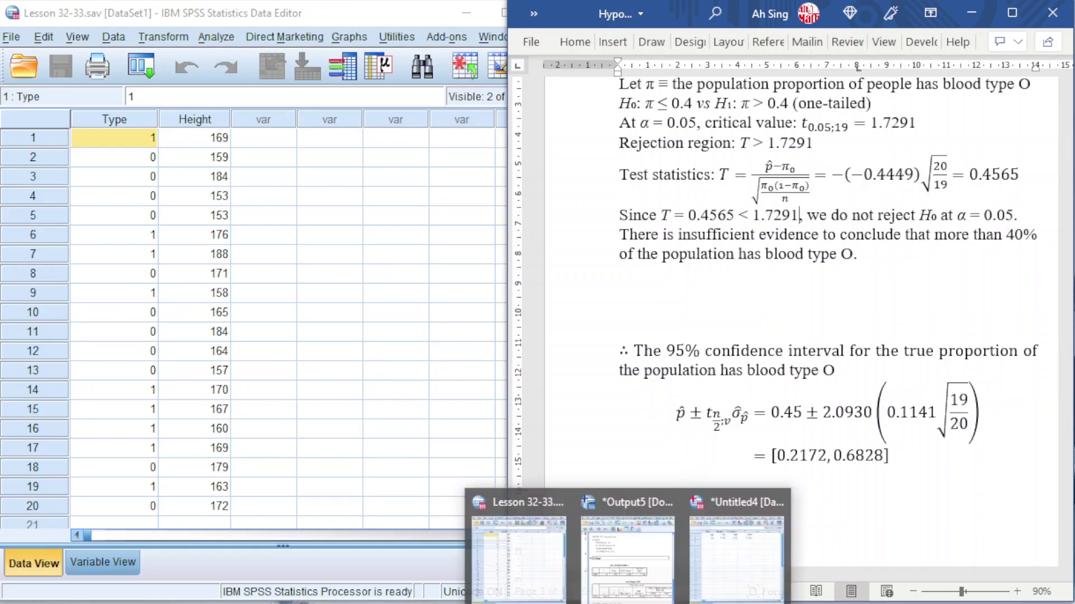
{"action": "left_click", "coordinate": [627, 546]}
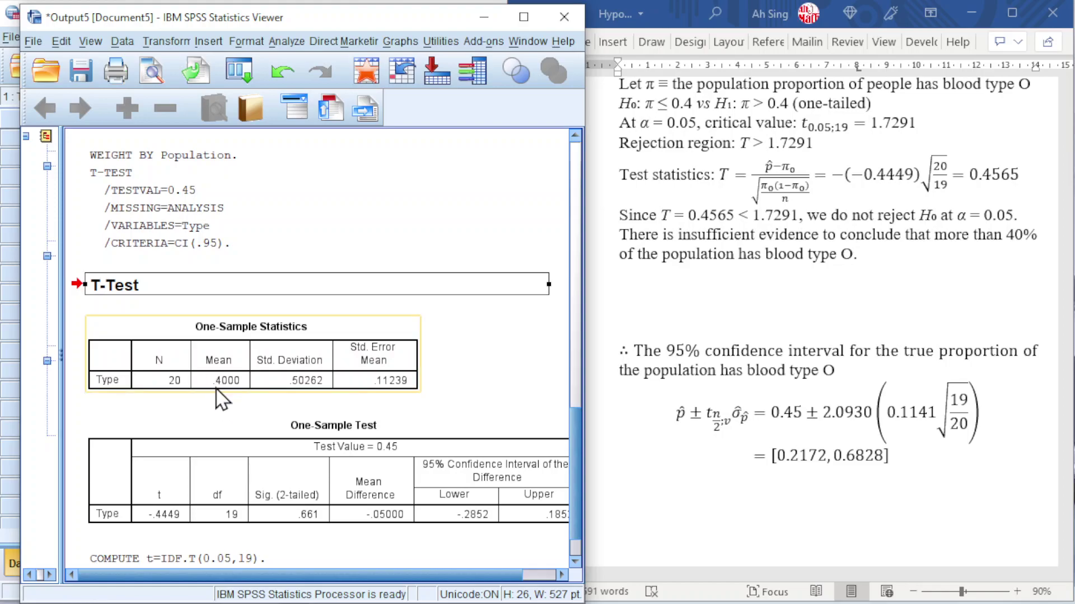
{"action": "scroll", "coordinate": [223, 387], "scroll_direction": "up", "scroll_amount": 5}
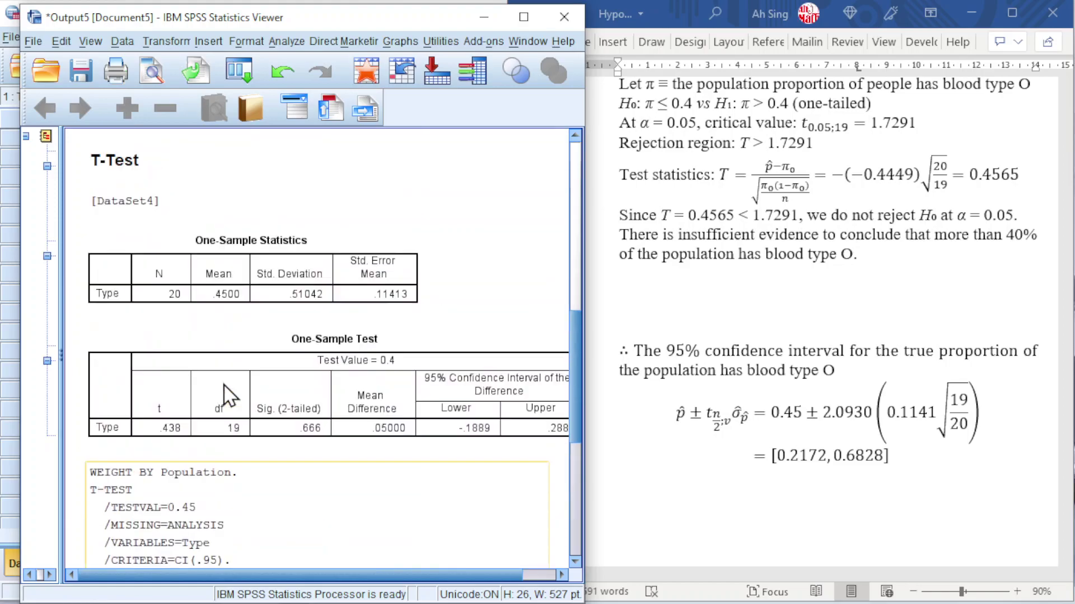
{"action": "left_click", "coordinate": [216, 310]}
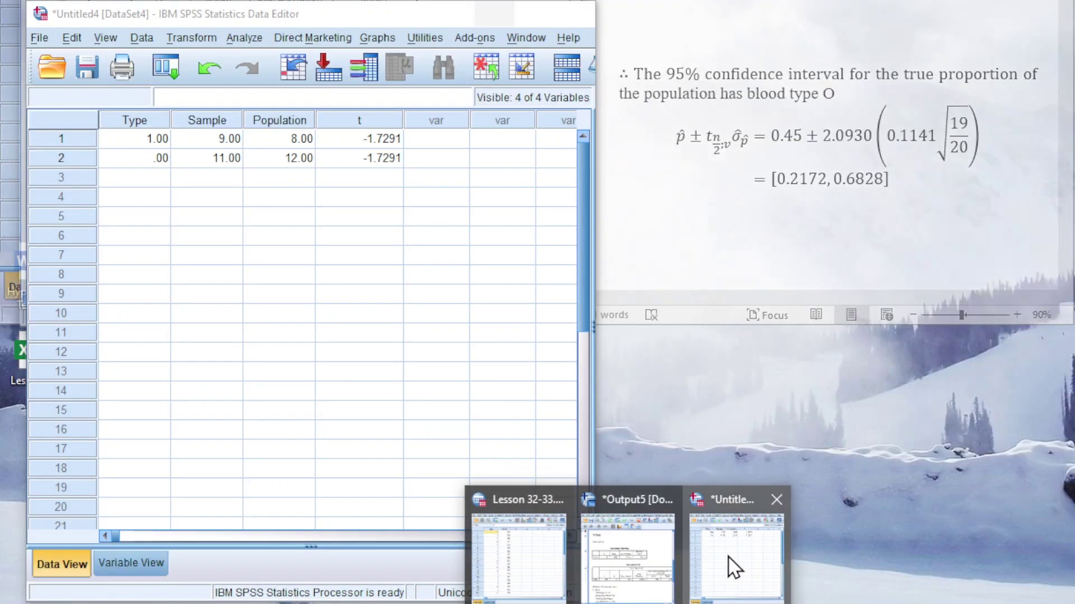
Step: Recompute t as IDF.T(0.025,19), overwriting the existing t variable
{"action": "left_click", "coordinate": [731, 568]}
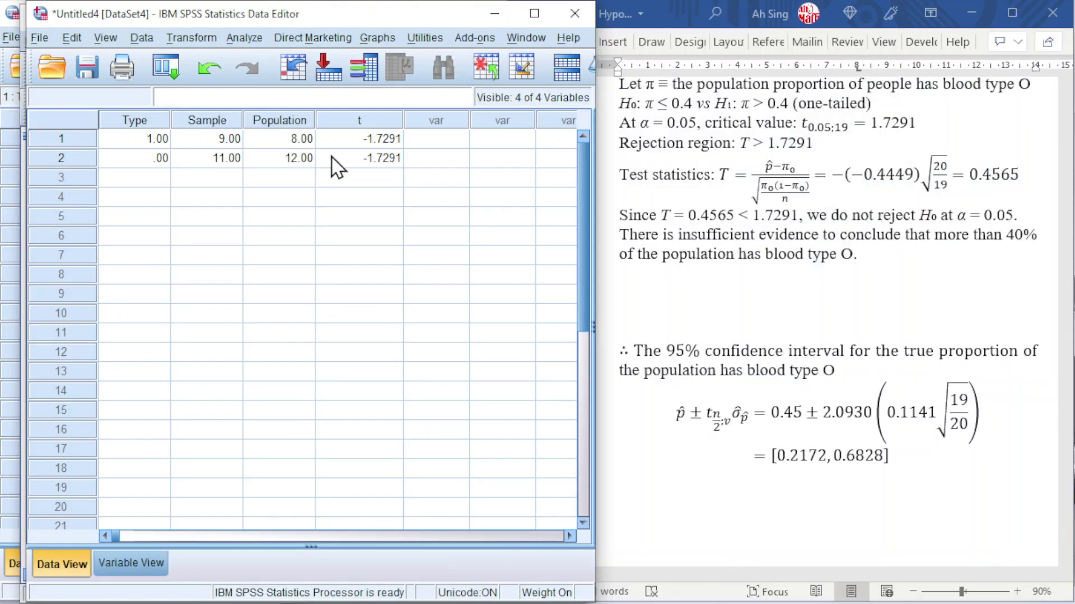
{"action": "left_click", "coordinate": [192, 39]}
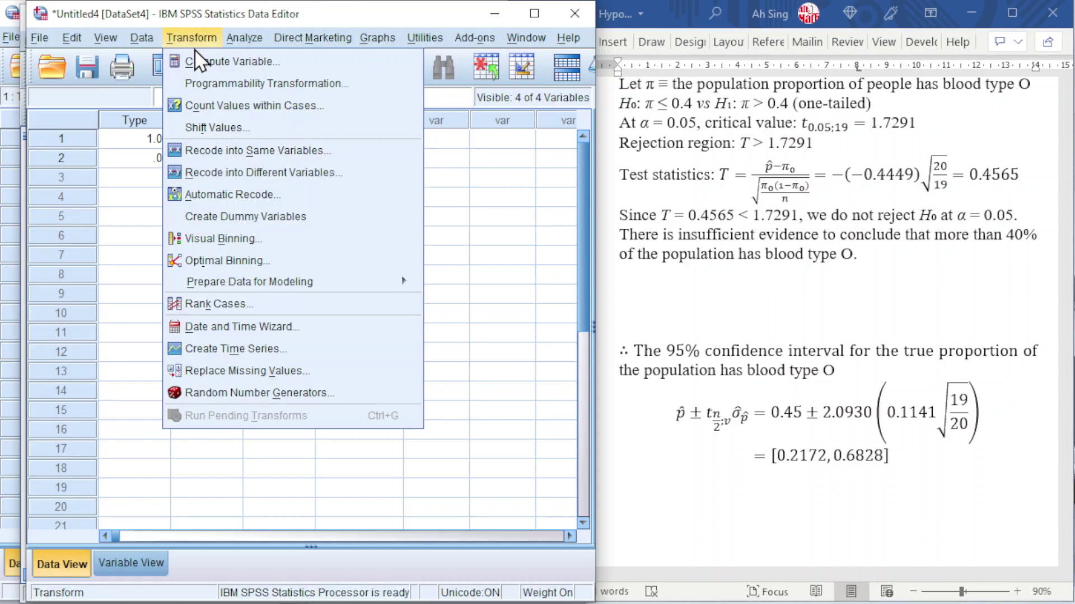
{"action": "left_click", "coordinate": [197, 59]}
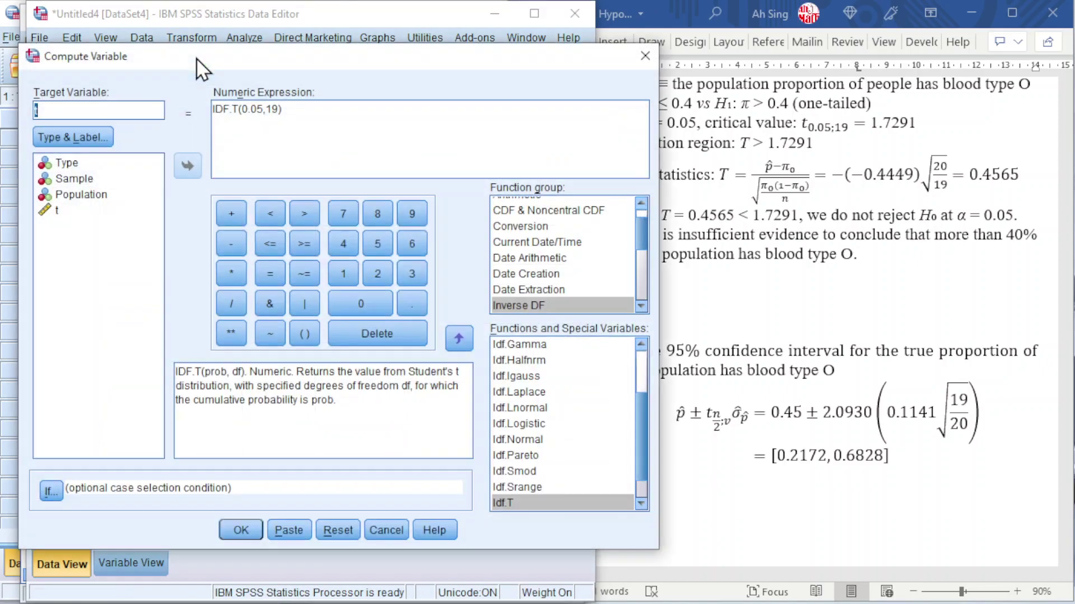
{"action": "left_click", "coordinate": [265, 118]}
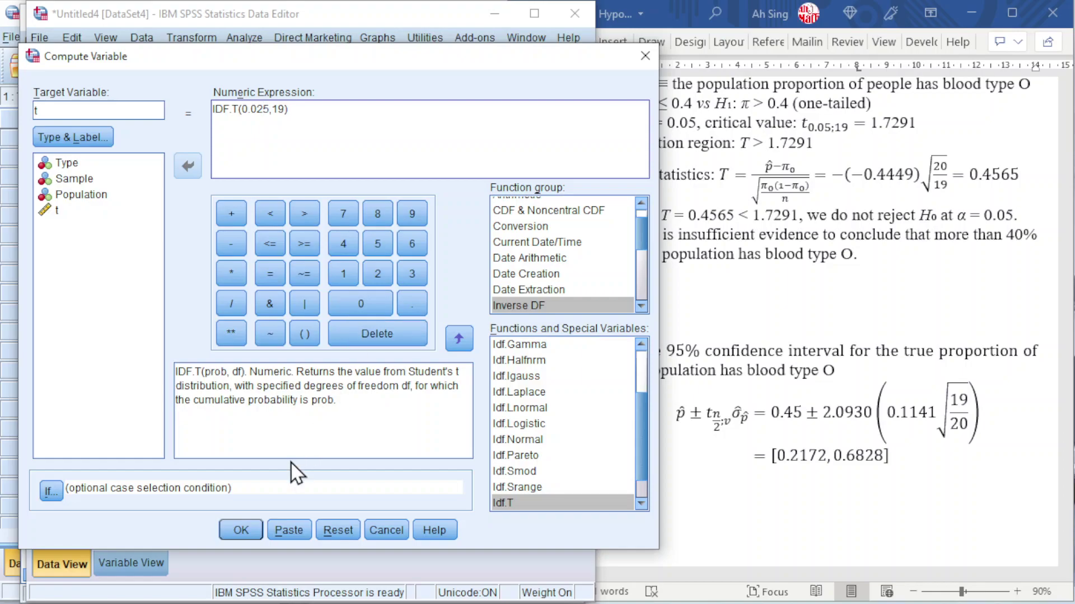
{"action": "left_click", "coordinate": [230, 527]}
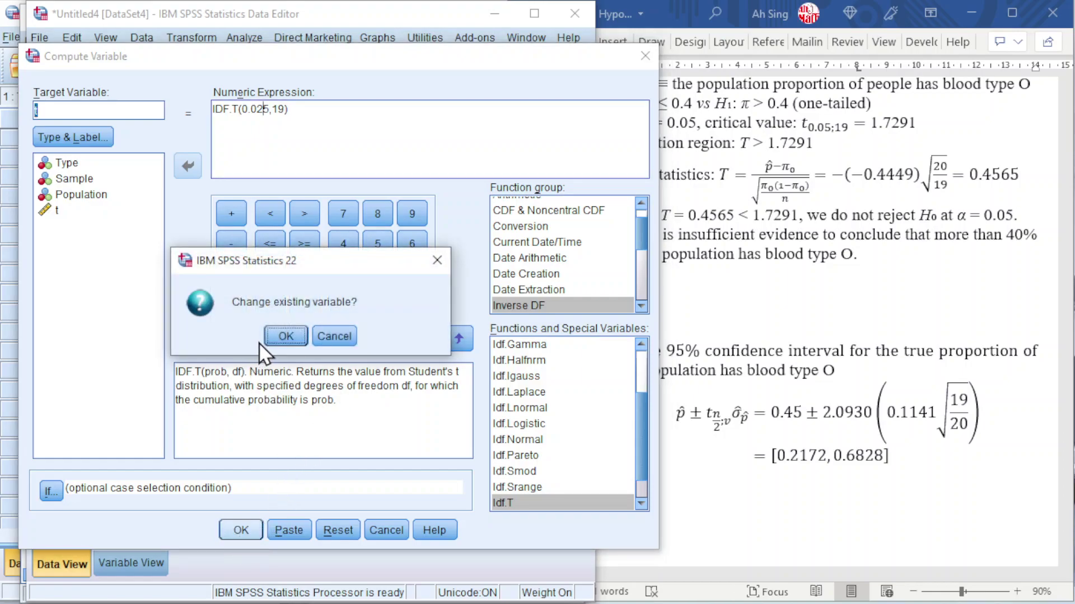
{"action": "left_click", "coordinate": [287, 337]}
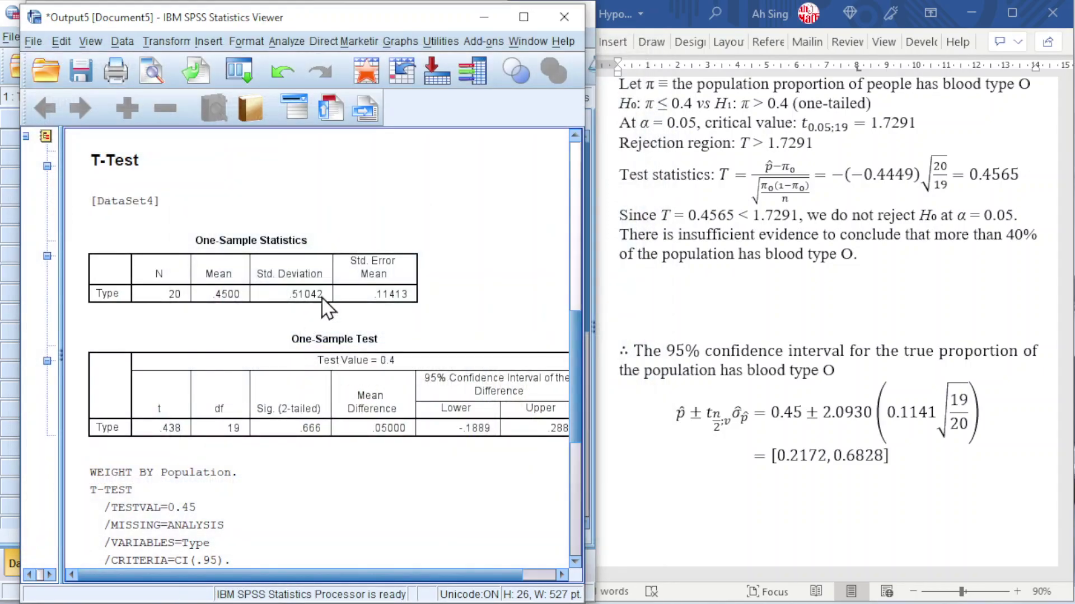
{"action": "left_click", "coordinate": [483, 17]}
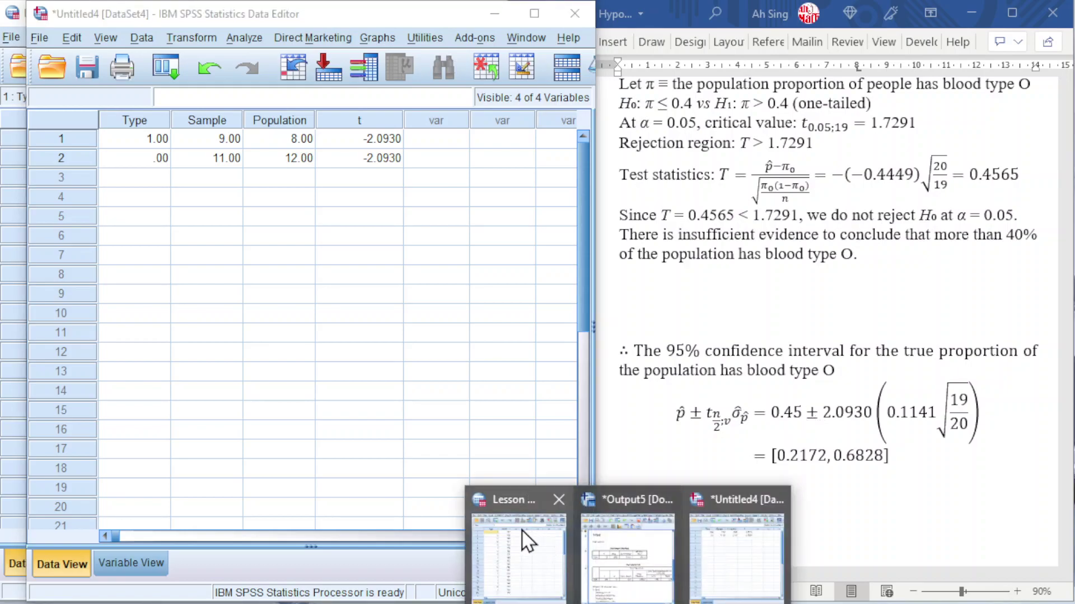
{"action": "left_click", "coordinate": [633, 566]}
{"action": "left_click", "coordinate": [386, 300]}
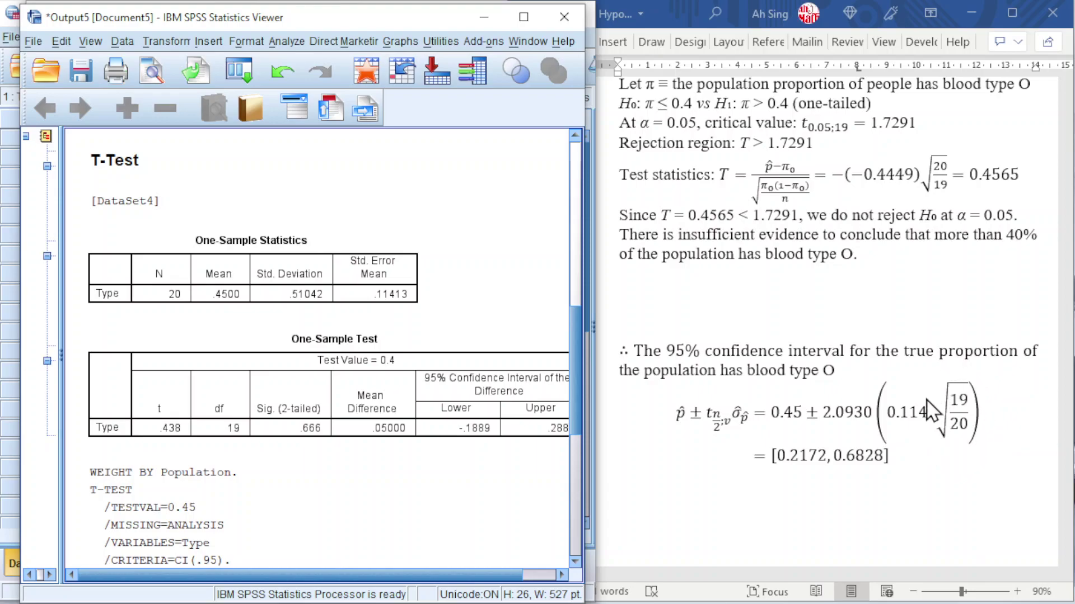
{"action": "left_click", "coordinate": [417, 263]}
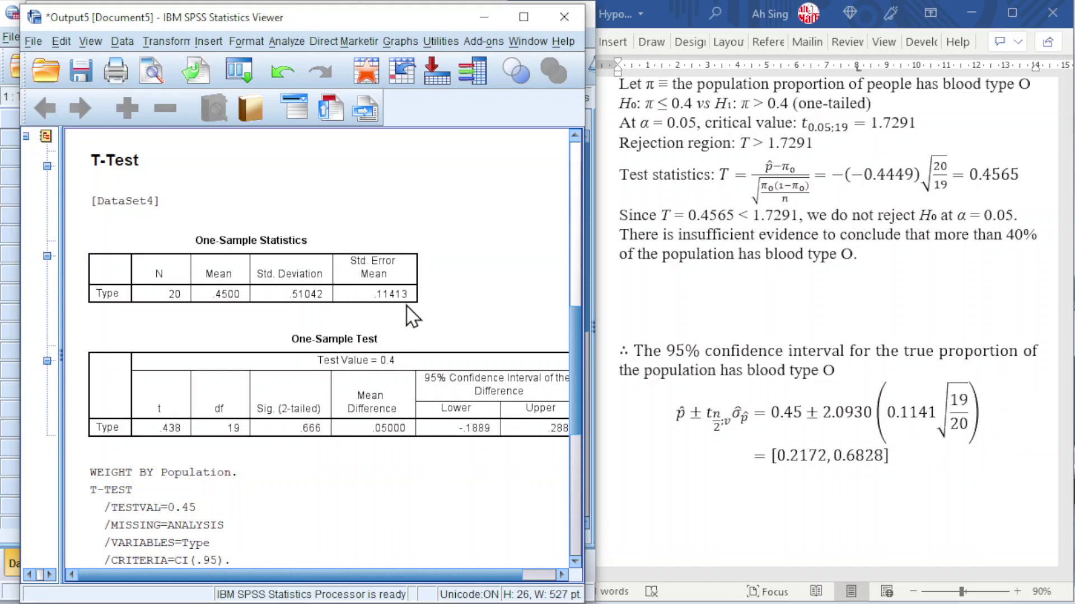